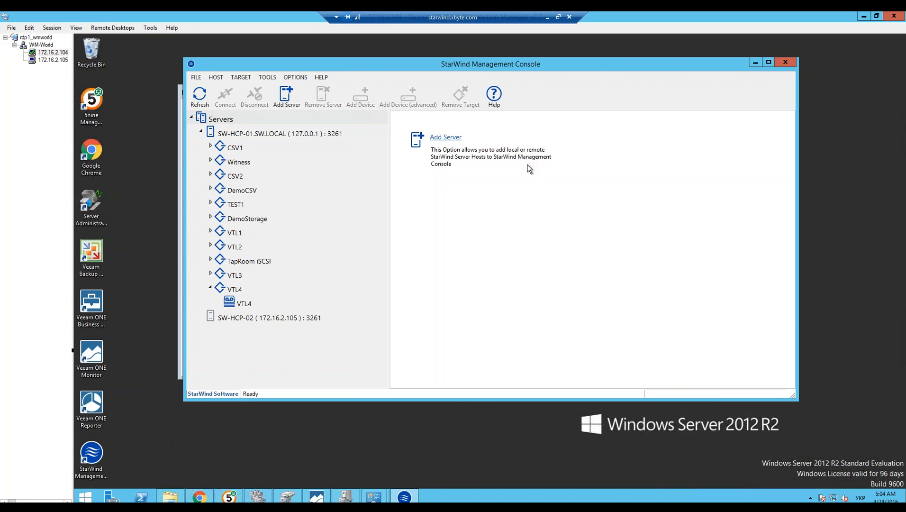
# Step: Start an advanced device on the SW-HCP-01.SW.LOCAL server, choosing Tape Device as the type and Virtual Tape as the subtype
pyautogui.moveTo(368, 69); pyautogui.dragTo(371, 70)
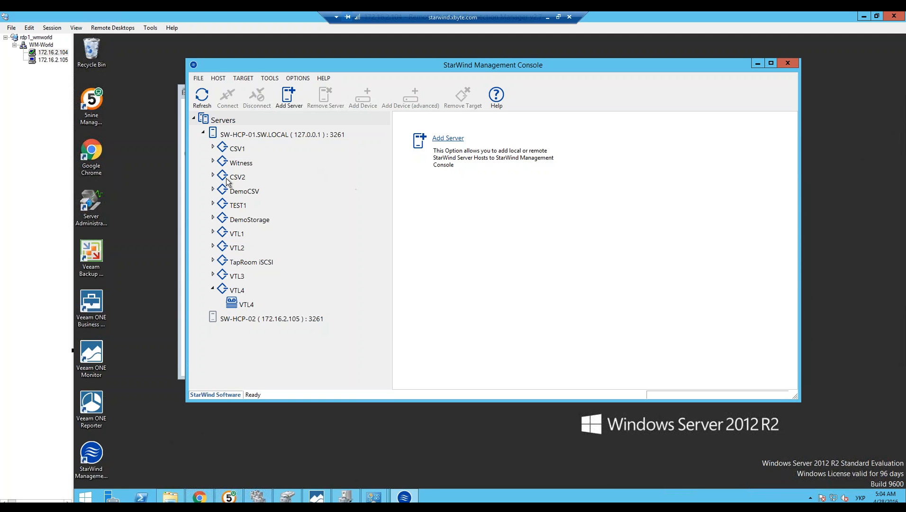
pyautogui.click(258, 138)
pyautogui.rightClick(258, 138)
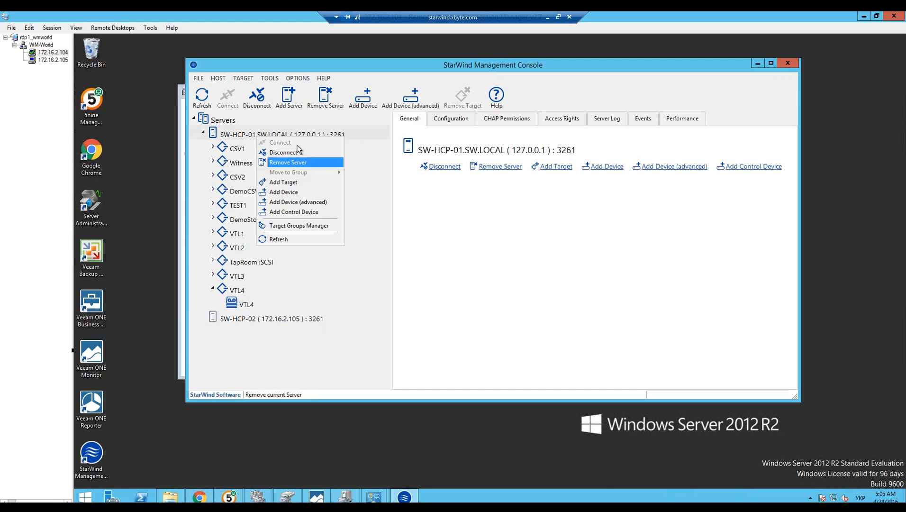
pyautogui.click(318, 204)
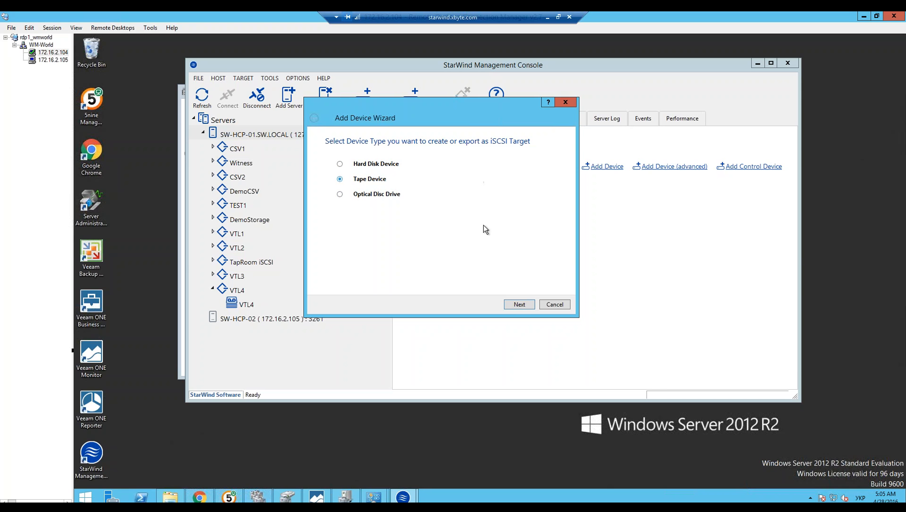
pyautogui.click(518, 306)
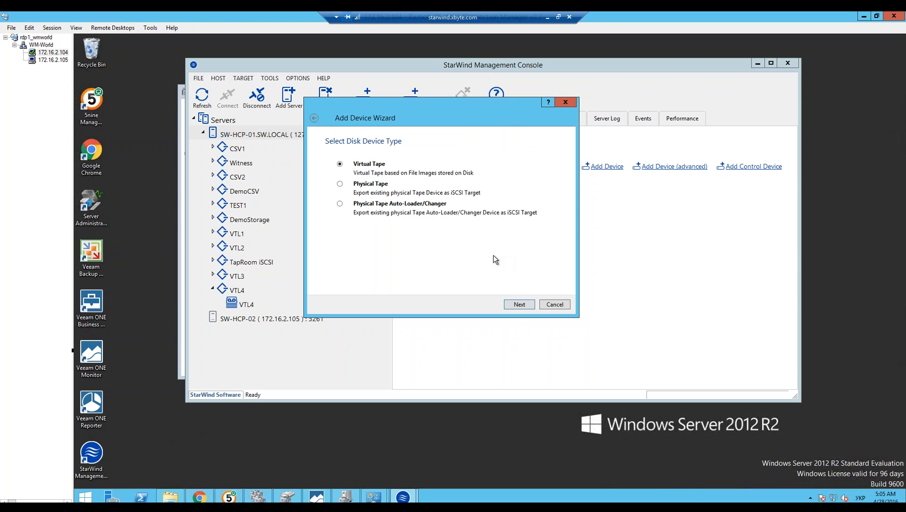
pyautogui.moveTo(420, 112); pyautogui.dragTo(467, 105)
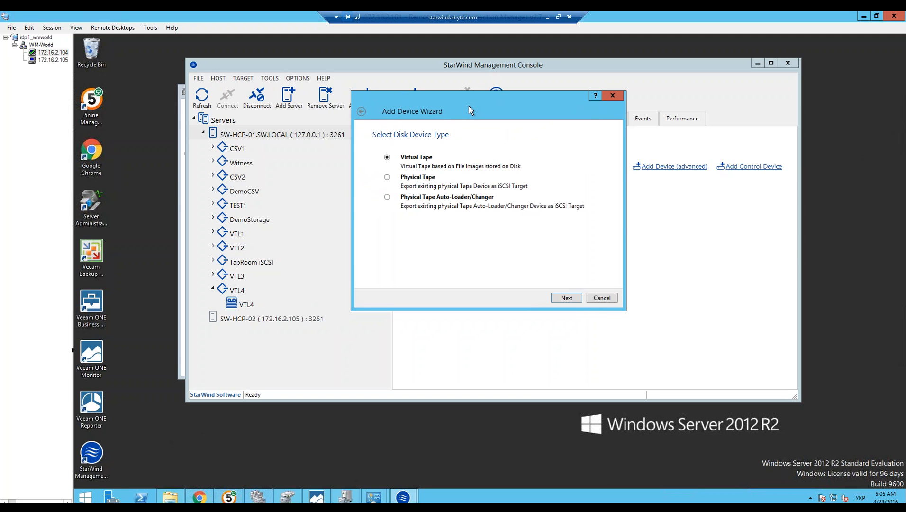
pyautogui.click(423, 180)
pyautogui.click(413, 162)
pyautogui.click(567, 299)
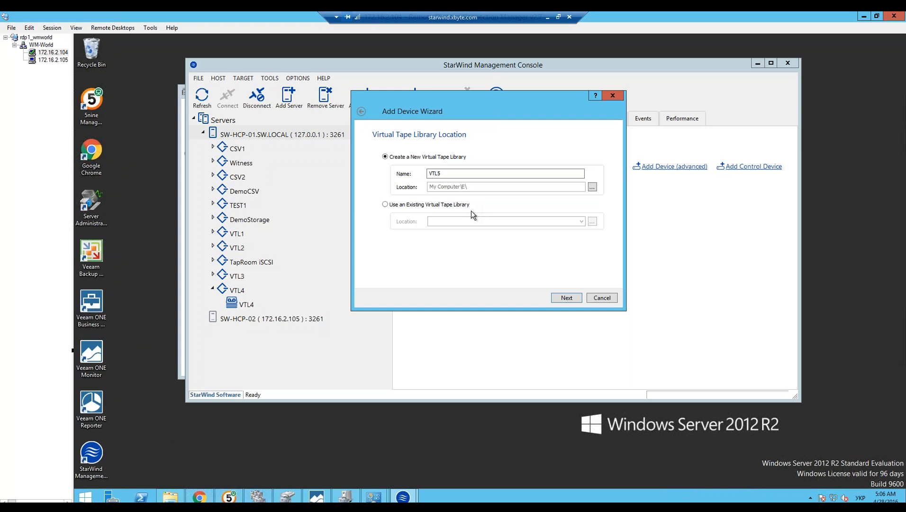
# Step: Name the new virtual tape library VTL-TapRoom
pyautogui.moveTo(462, 173); pyautogui.dragTo(391, 177)
pyautogui.write('VTL_')
pyautogui.press('BackSpace')
pyautogui.write('-TapRoom')
# Step: Check the drives offered for the library location and examine the SSD (E:) drive's folders in File Explorer
pyautogui.click(592, 189)
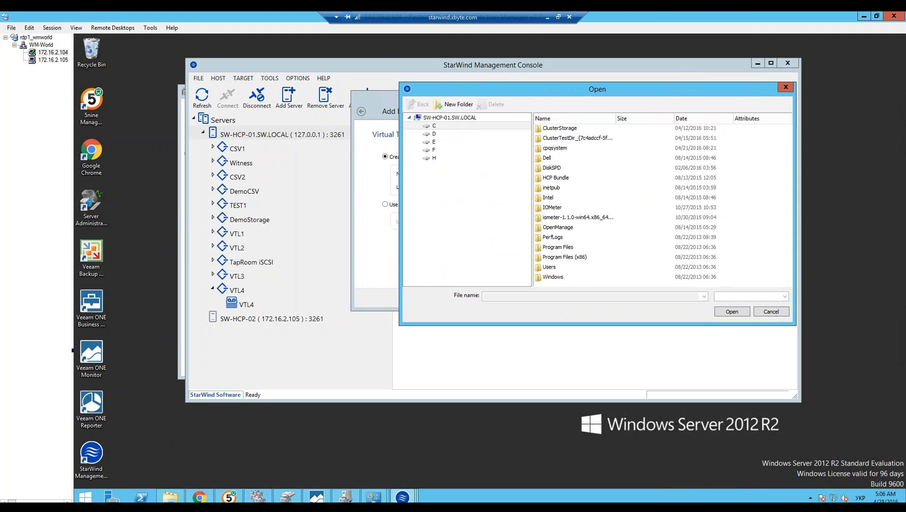
pyautogui.click(170, 497)
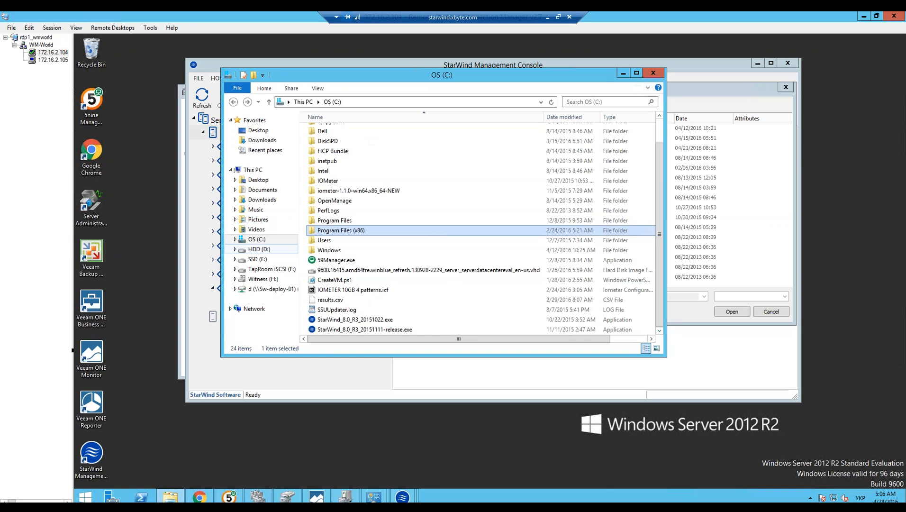
pyautogui.click(258, 259)
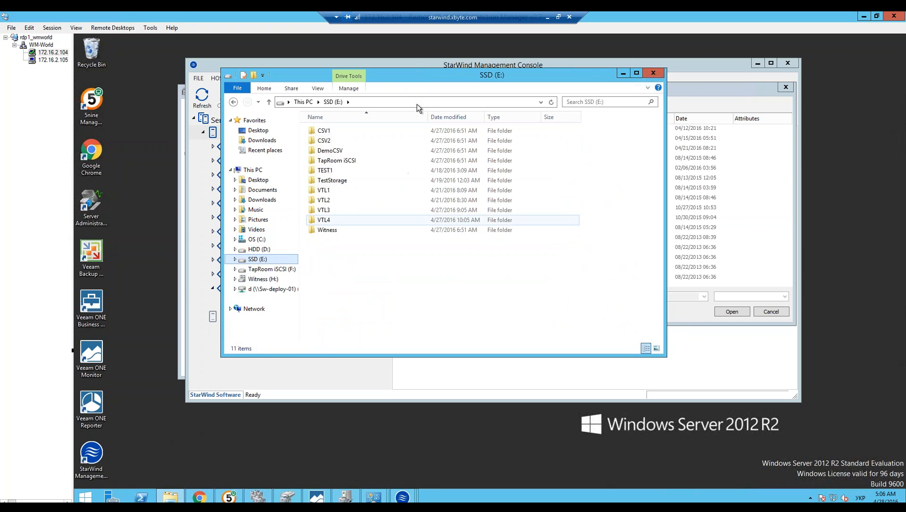
pyautogui.moveTo(413, 76); pyautogui.dragTo(547, 83)
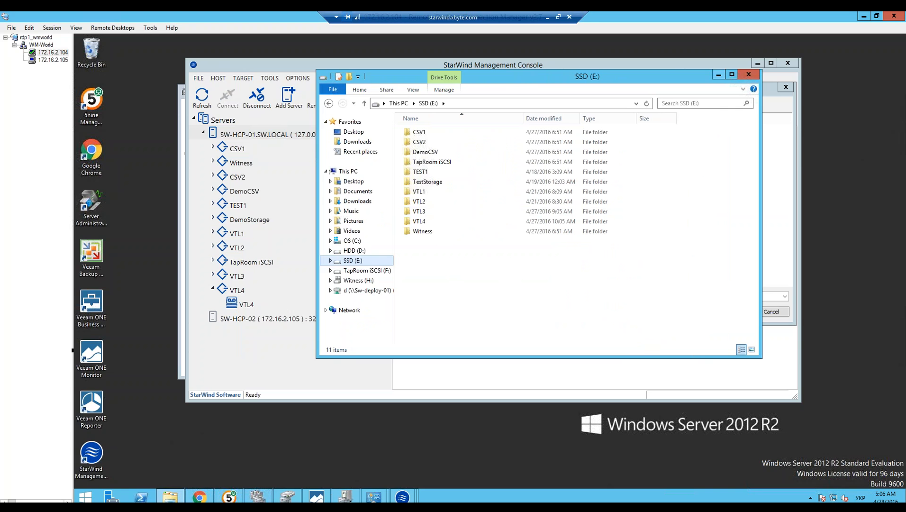
pyautogui.click(719, 74)
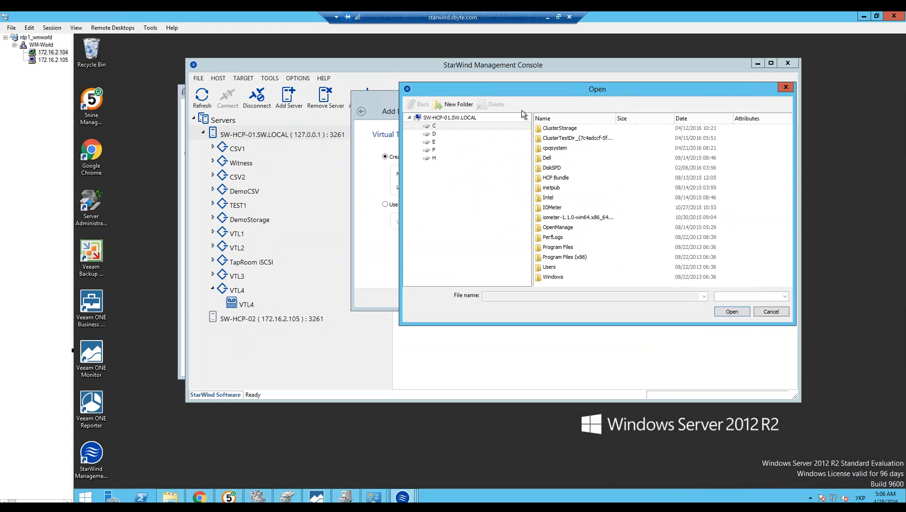
pyautogui.moveTo(584, 91); pyautogui.dragTo(540, 92)
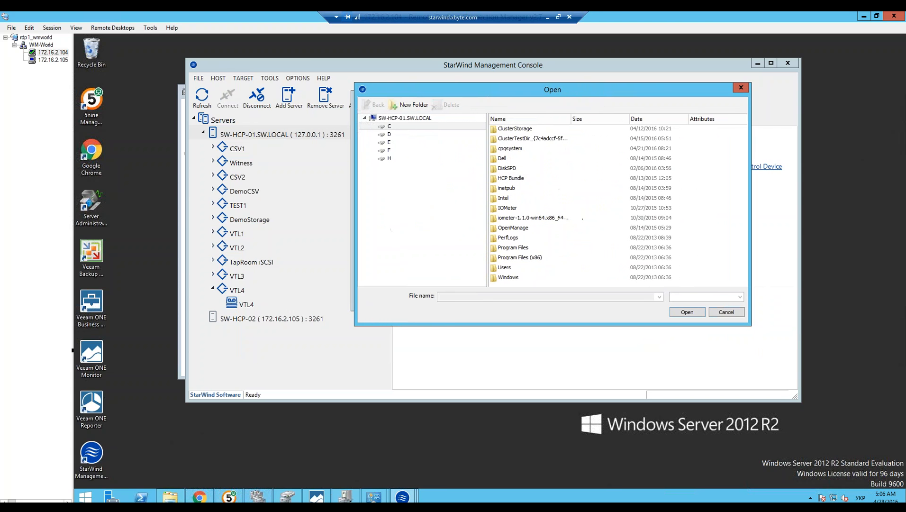
pyautogui.click(718, 311)
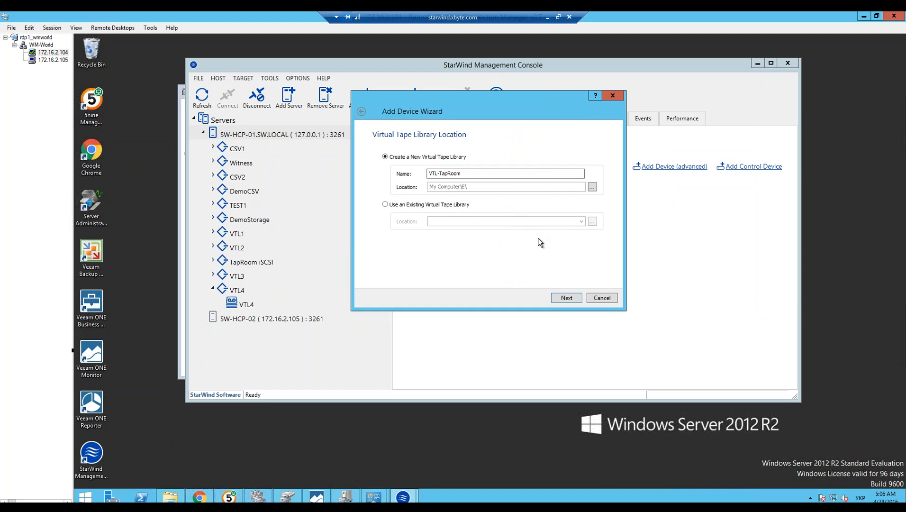
# Step: Accept the library's name and location, and choose HP MSL2024 as the device model to emulate
pyautogui.click(567, 297)
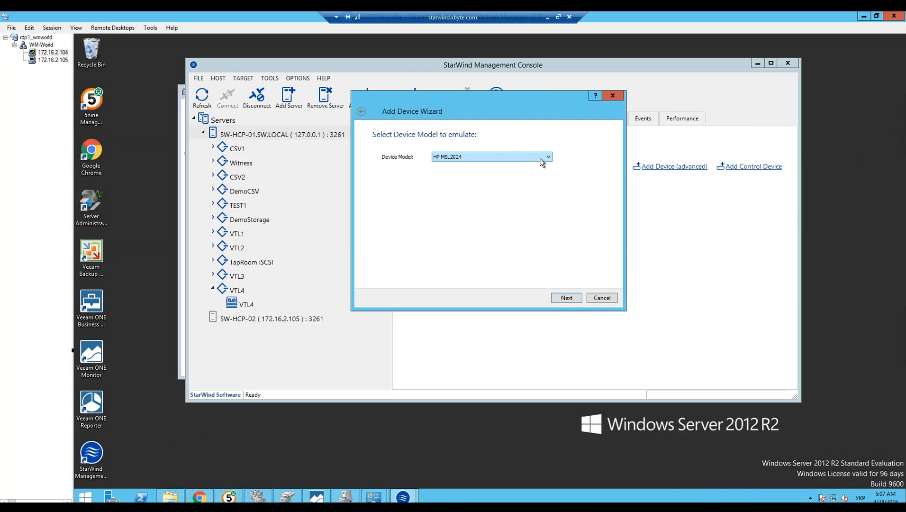
pyautogui.click(540, 158)
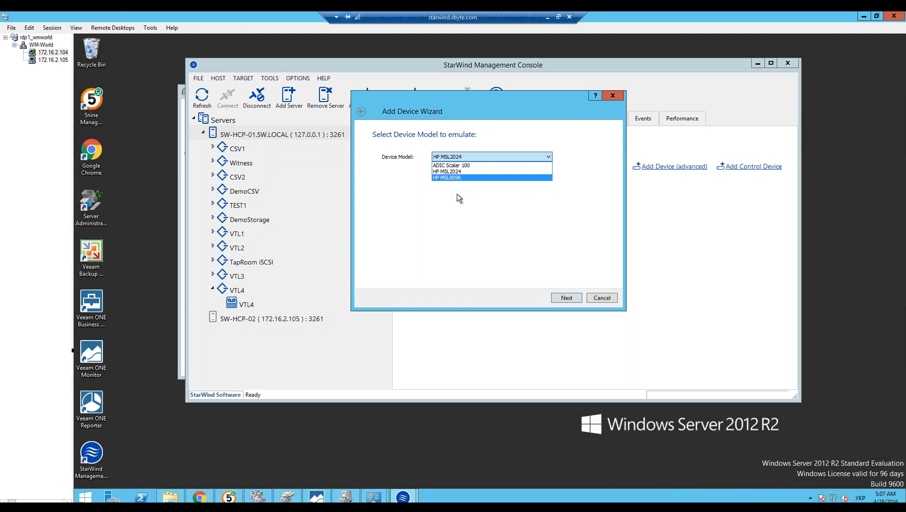
pyautogui.click(446, 171)
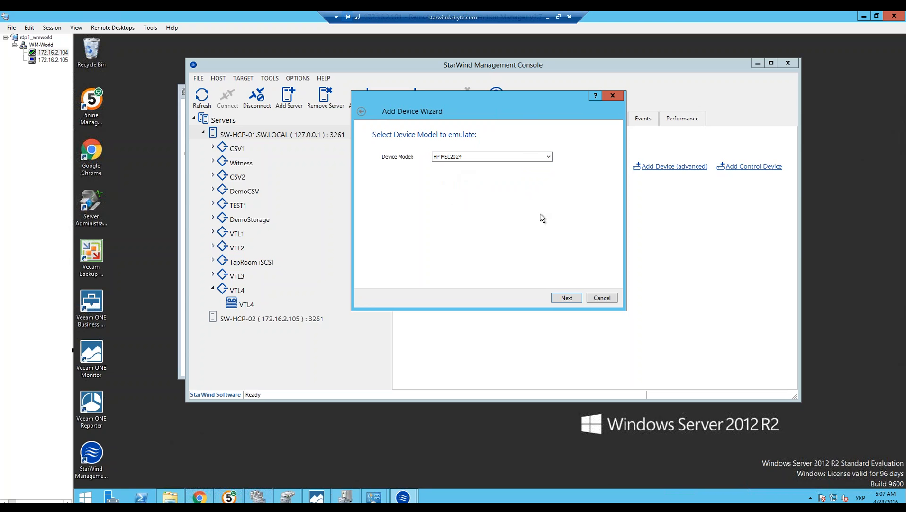
pyautogui.click(567, 298)
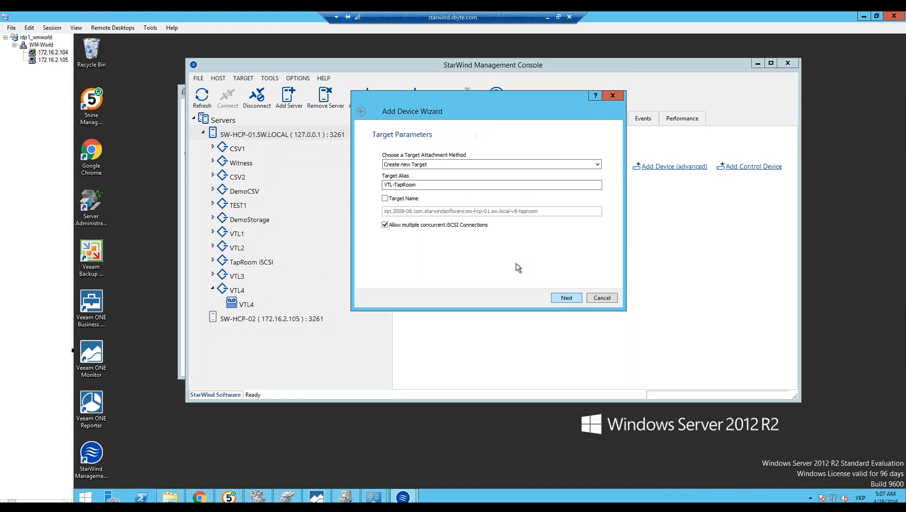
# Step: Create the tape device with a new target aliased VTL-TapRoom that allows multiple concurrent iSCSI connections, and finish the wizard
pyautogui.moveTo(515, 109)
pyautogui.mouseDown()
pyautogui.moveTo(551, 106)
pyautogui.moveTo(508, 109)
pyautogui.mouseUp()
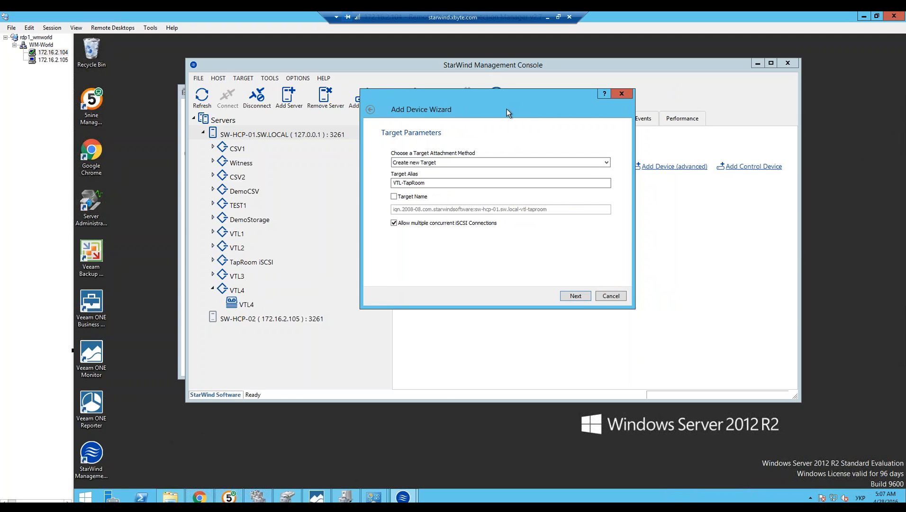
pyautogui.click(560, 161)
pyautogui.click(558, 161)
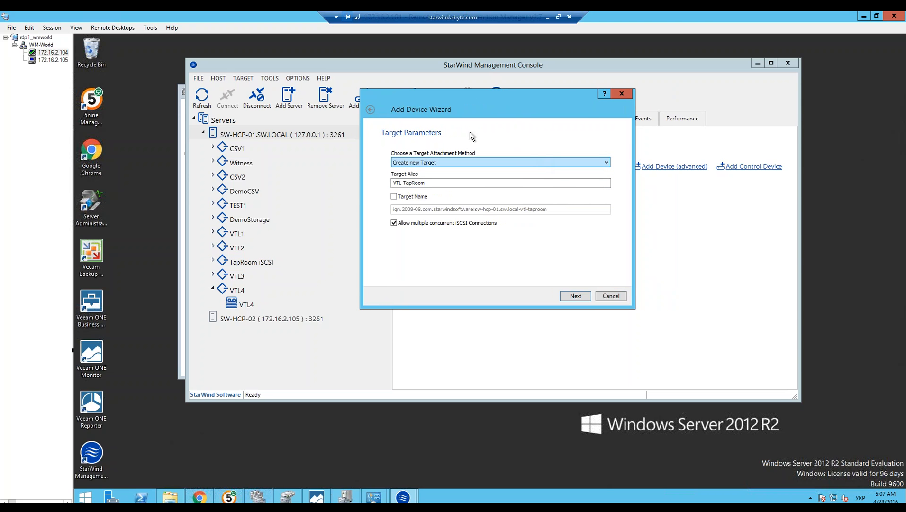
pyautogui.moveTo(494, 87); pyautogui.dragTo(511, 77)
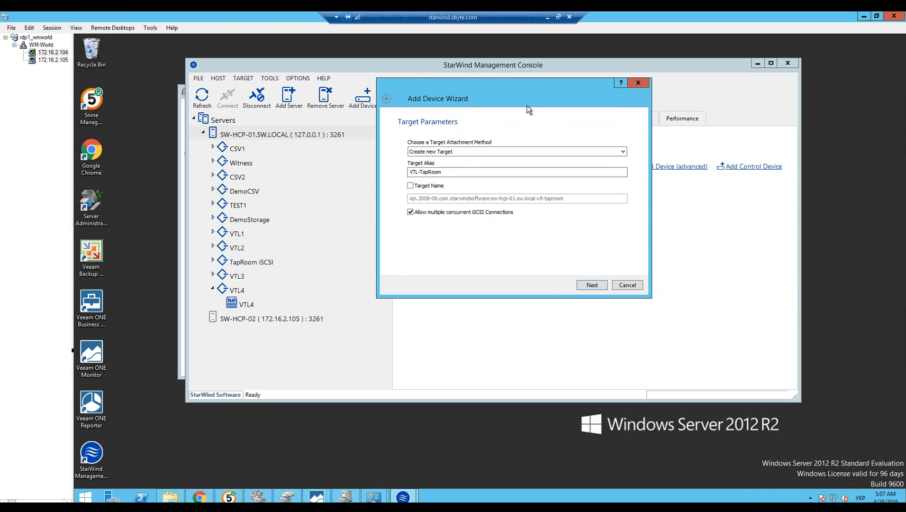
pyautogui.moveTo(527, 105); pyautogui.dragTo(526, 113)
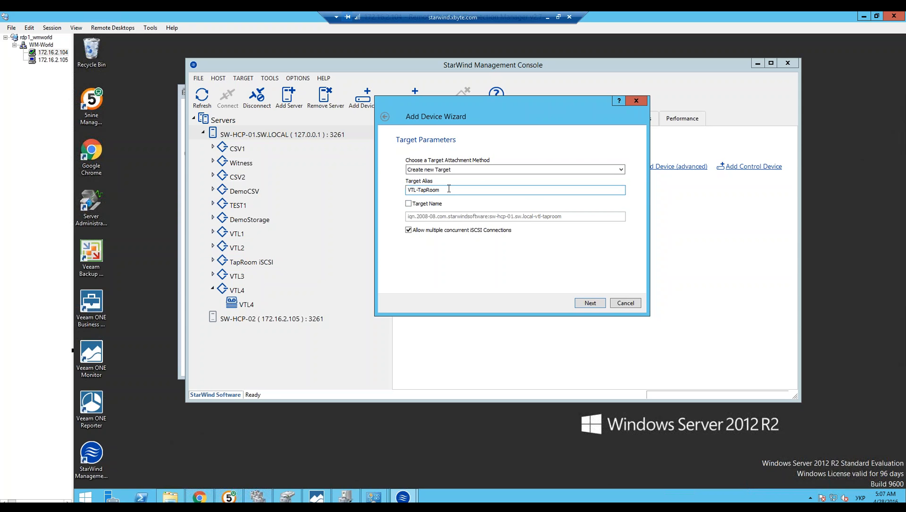
pyautogui.moveTo(449, 188); pyautogui.dragTo(409, 189)
pyautogui.click(476, 189)
pyautogui.click(590, 303)
pyautogui.click(594, 304)
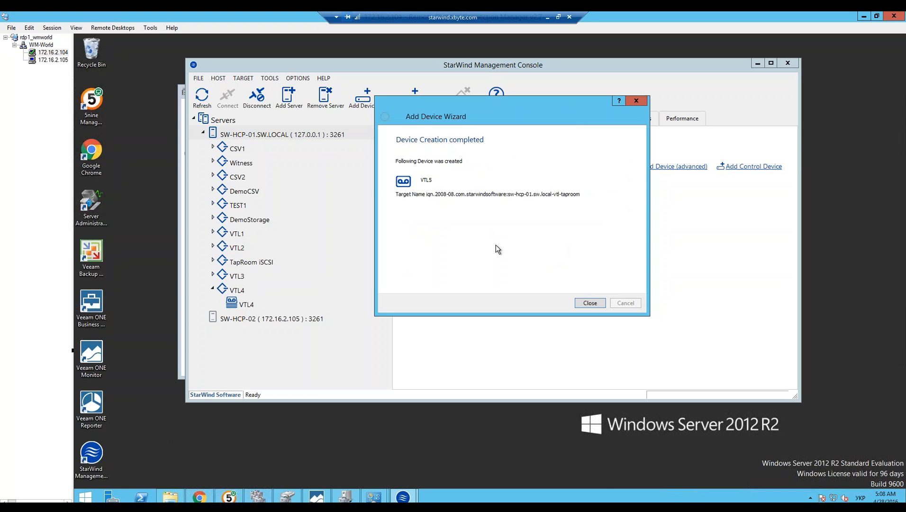
pyautogui.click(578, 304)
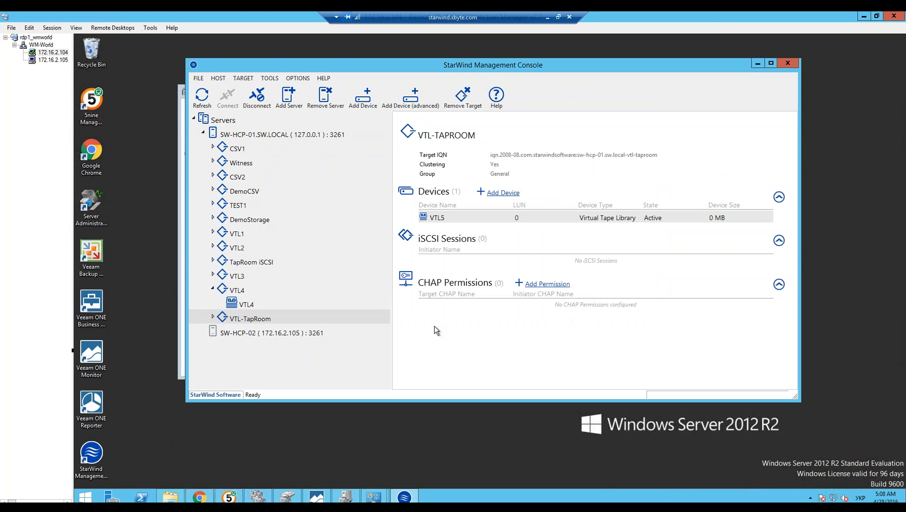
# Step: Create an LTO-4 Ultrium 4/16T (800Gb) tape in the VTL5 device under the VTL-TapRoom target
pyautogui.click(212, 317)
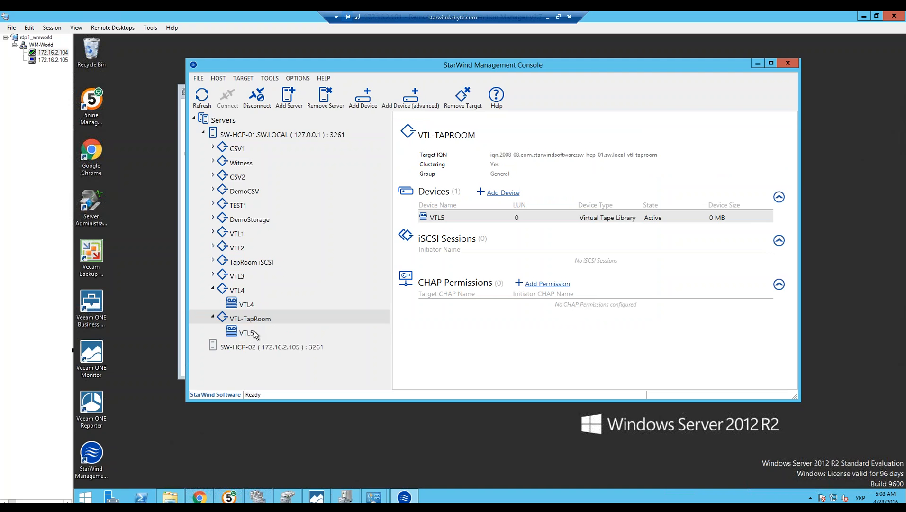
pyautogui.click(255, 333)
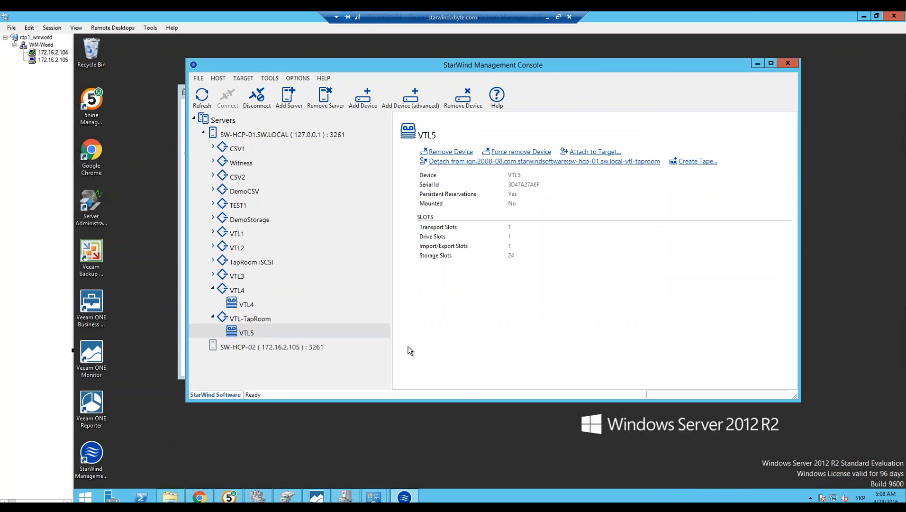
pyautogui.rightClick(242, 328)
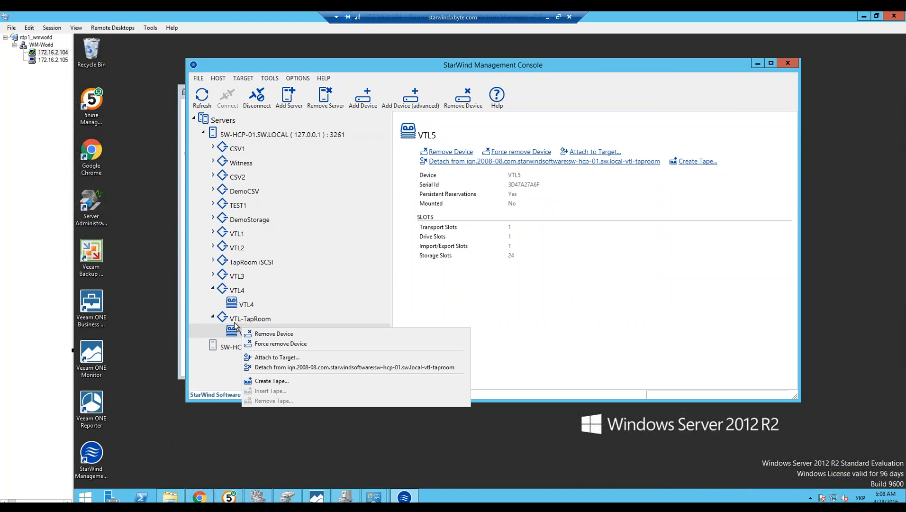
pyautogui.click(232, 331)
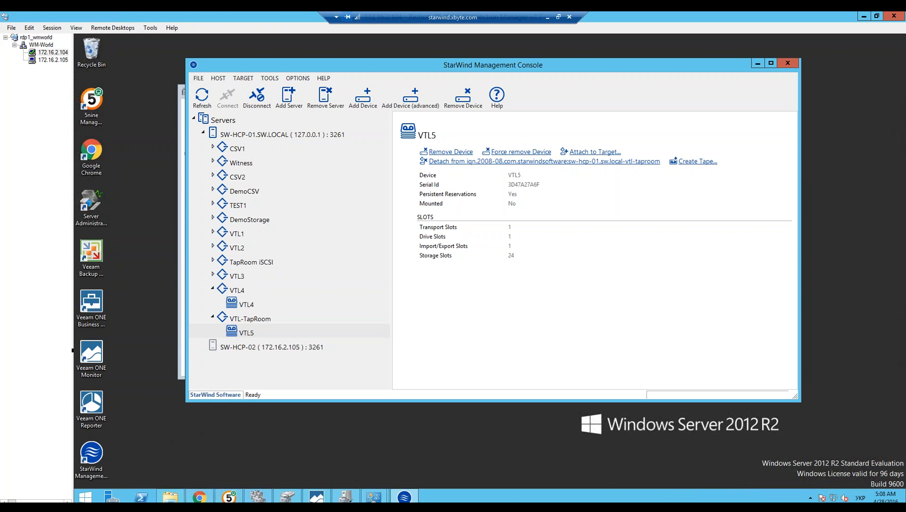
pyautogui.rightClick(241, 332)
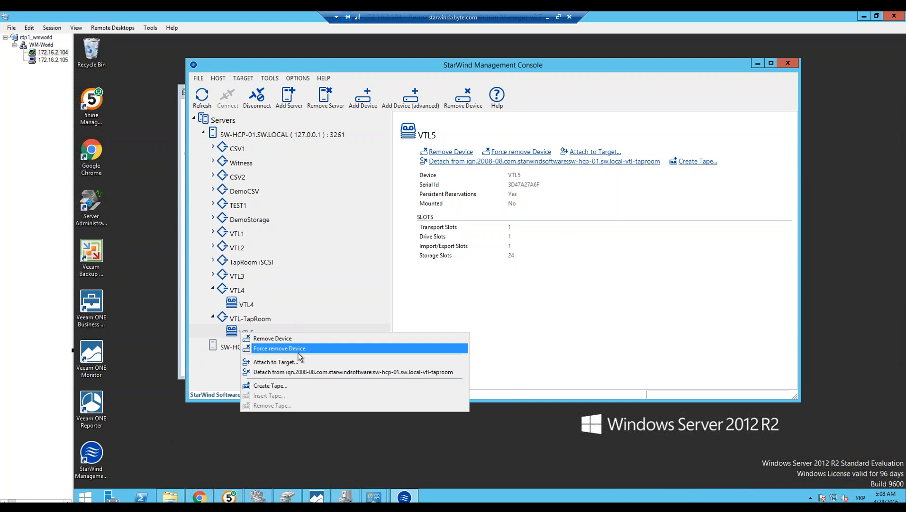
pyautogui.click(275, 389)
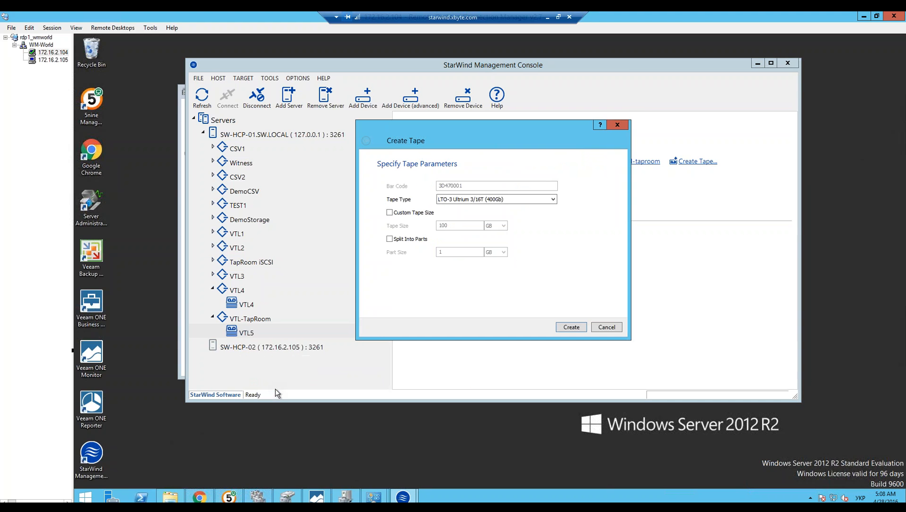
pyautogui.moveTo(469, 134); pyautogui.dragTo(518, 120)
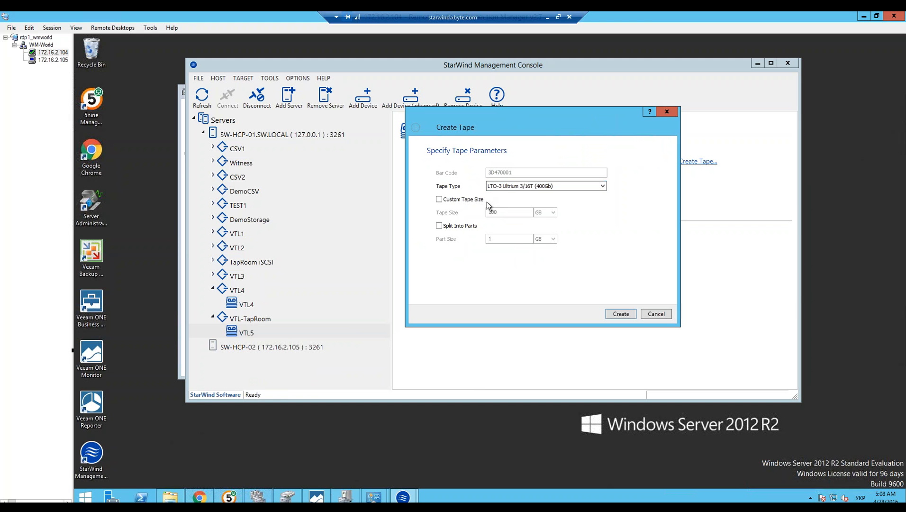
pyautogui.click(505, 187)
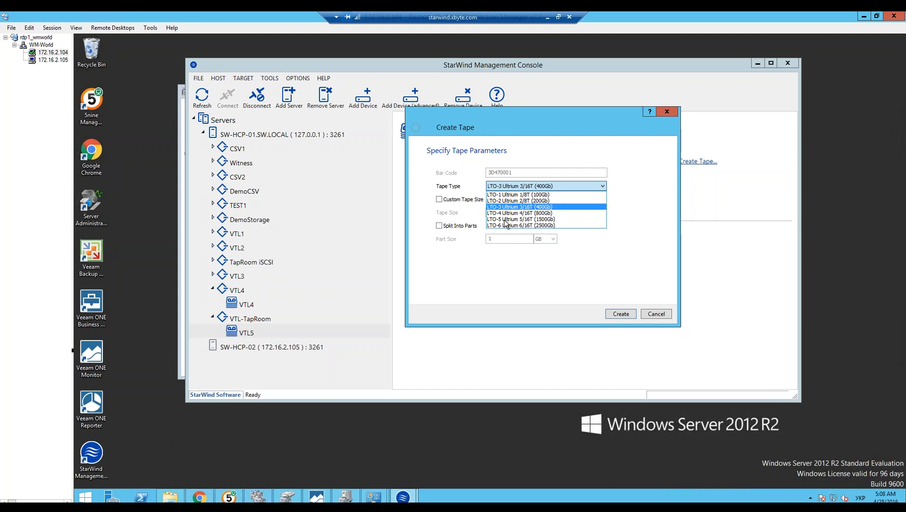
pyautogui.click(507, 213)
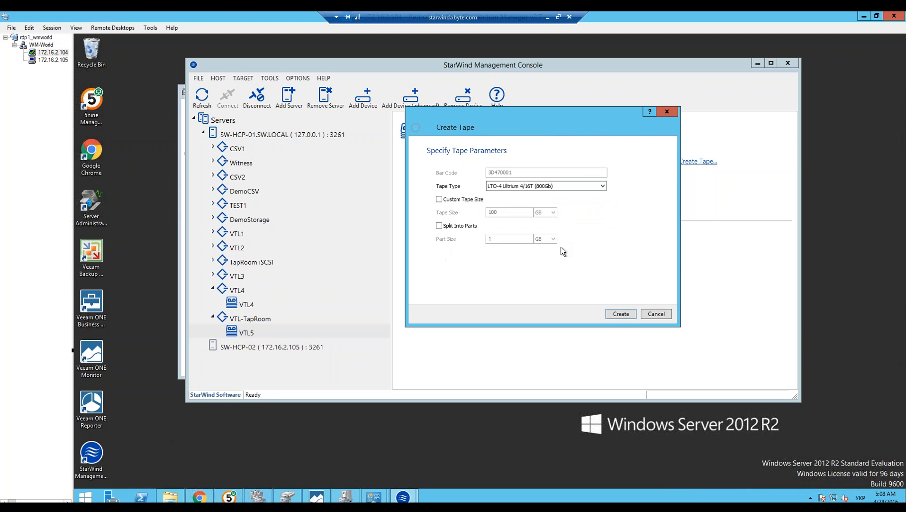
pyautogui.click(619, 314)
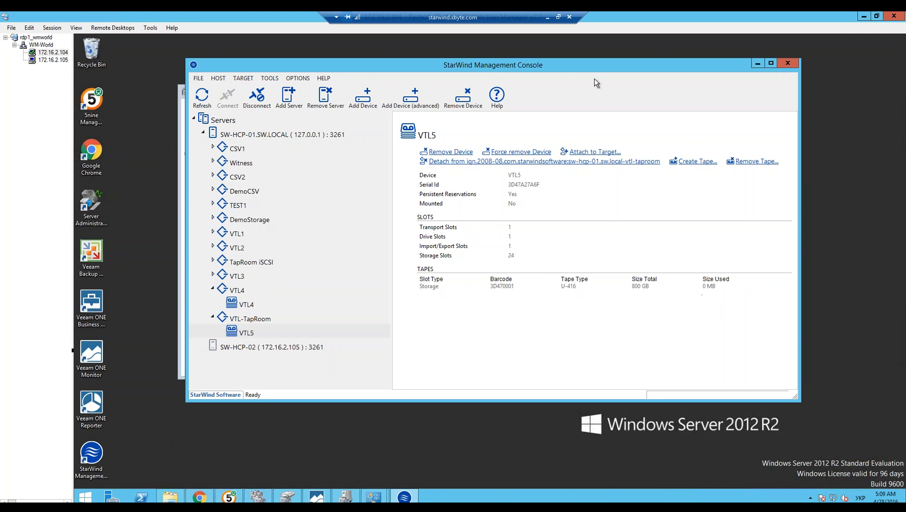
# Step: Search Windows for iscsi, open the iSCSI Initiator, and arrange its window over the StarWind Management Console
pyautogui.moveTo(562, 65); pyautogui.dragTo(540, 58)
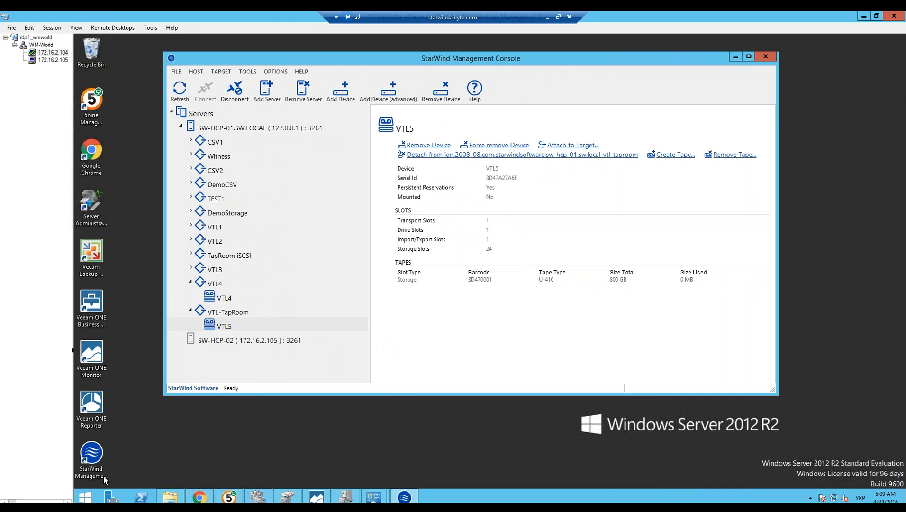
pyautogui.click(86, 496)
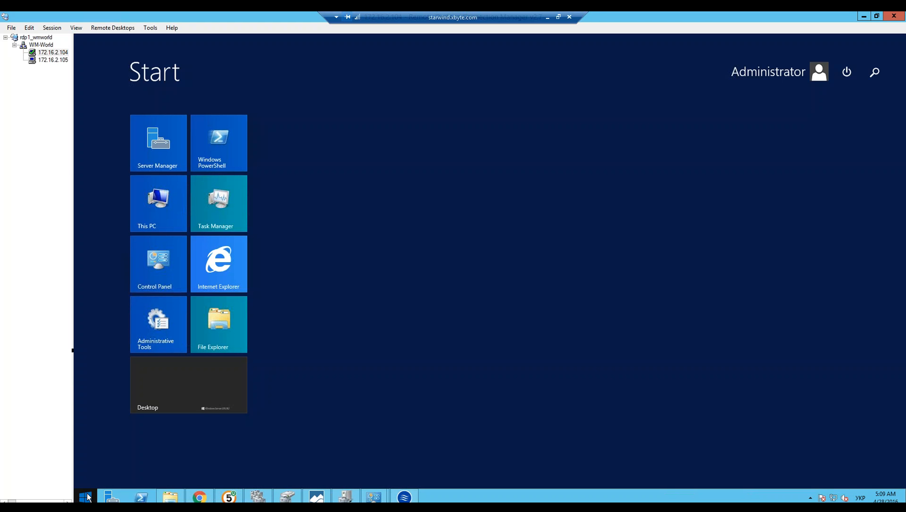
pyautogui.write('iscsi Initiator')
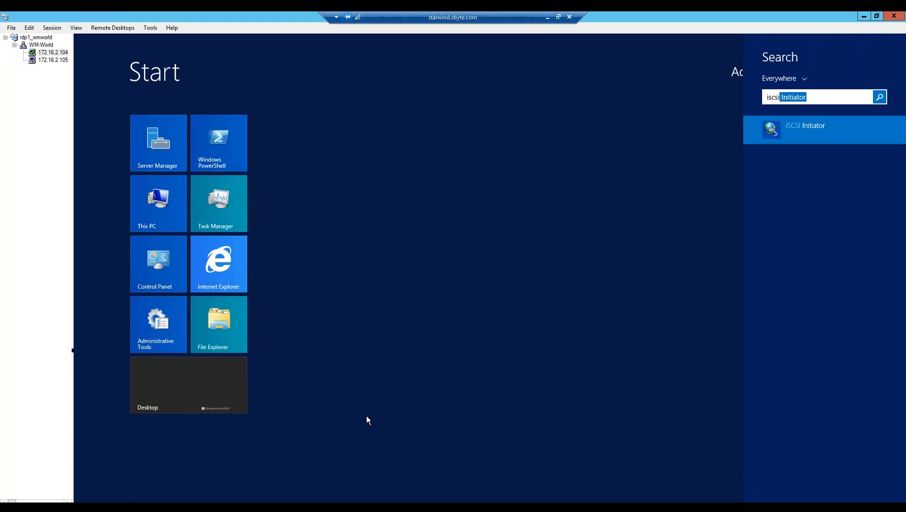
pyautogui.click(783, 129)
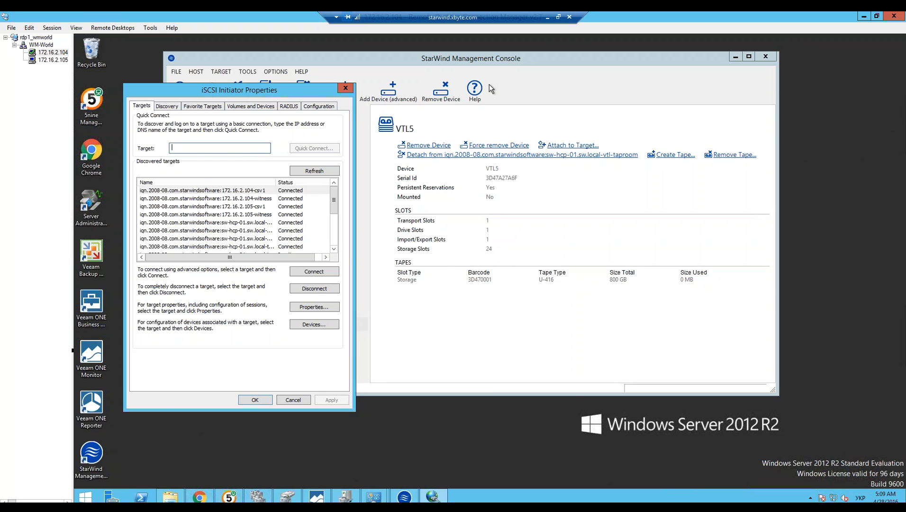
pyautogui.moveTo(258, 93); pyautogui.dragTo(507, 81)
# Step: Examine the 127.0.0.1 and 10.0.10.2 target portals in the iSCSI Initiator's discovery settings
pyautogui.click(416, 95)
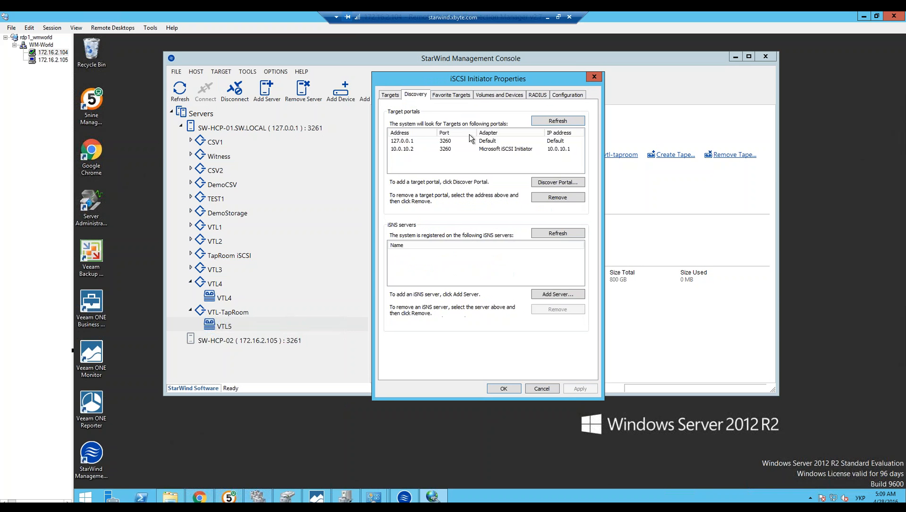
pyautogui.click(402, 142)
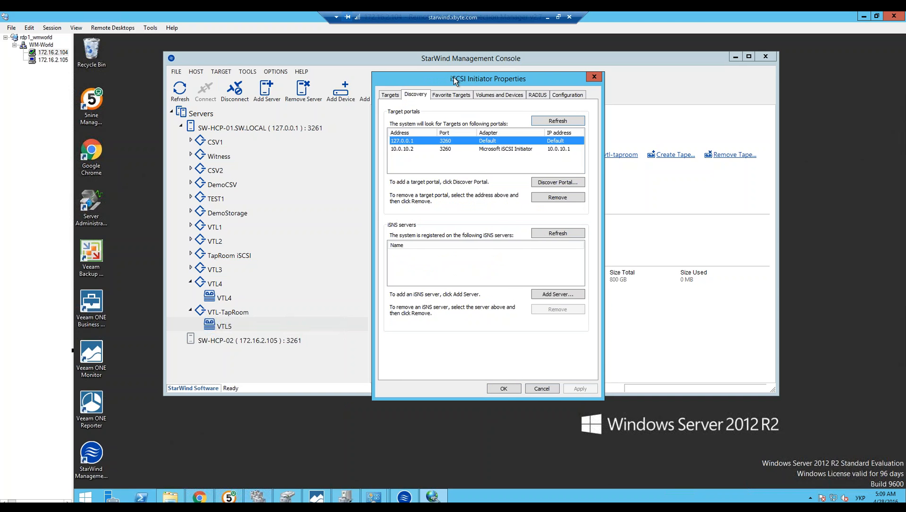
pyautogui.moveTo(471, 79); pyautogui.dragTo(452, 77)
pyautogui.click(383, 147)
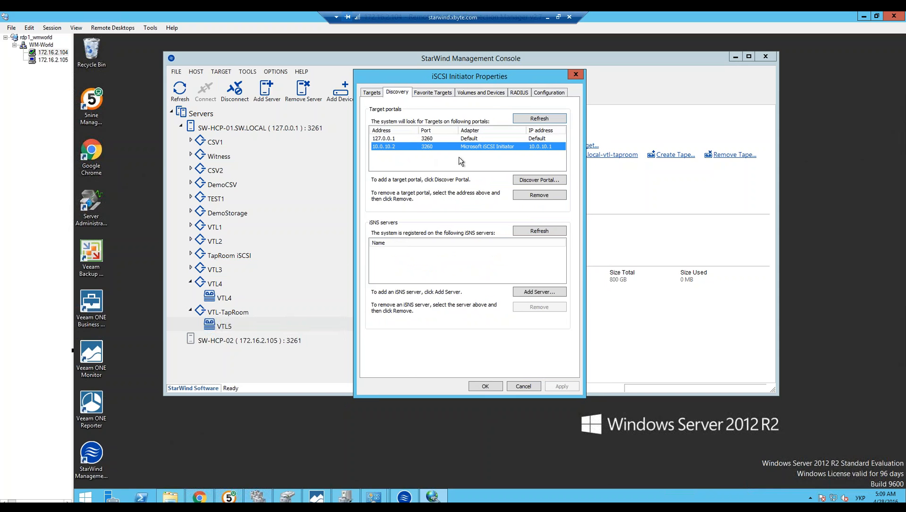
pyautogui.click(393, 140)
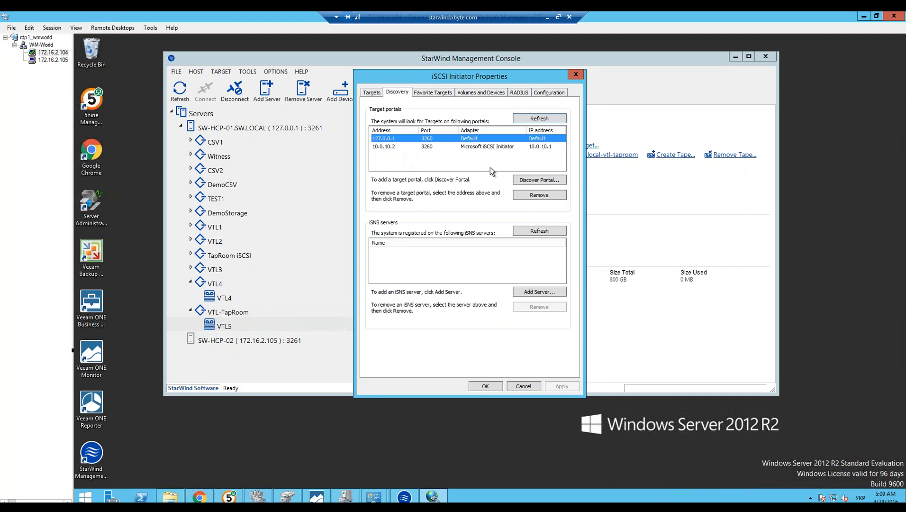
pyautogui.click(418, 147)
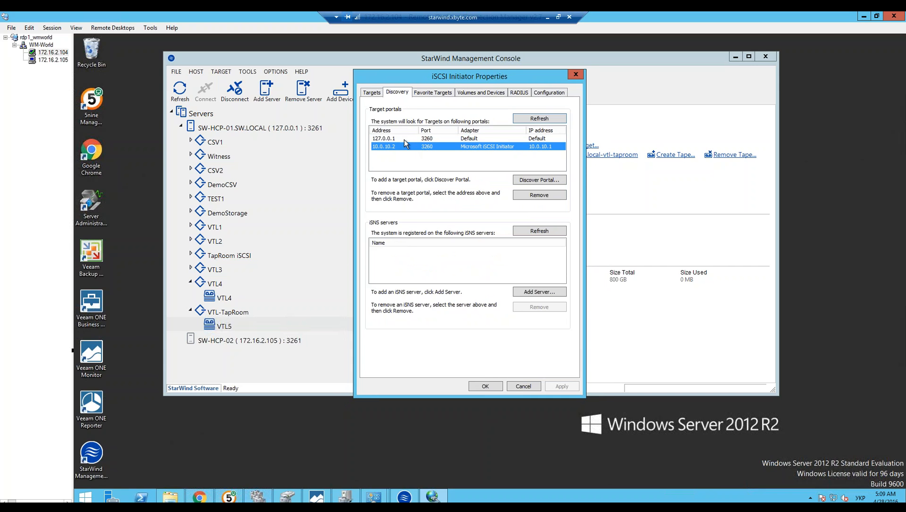
pyautogui.click(403, 140)
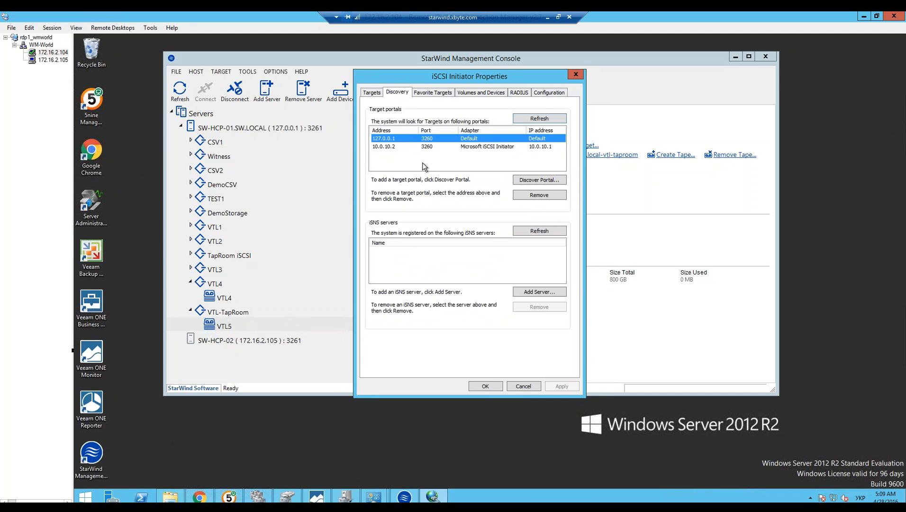
pyautogui.click(394, 145)
pyautogui.click(396, 139)
pyautogui.click(389, 146)
pyautogui.click(393, 139)
pyautogui.click(375, 94)
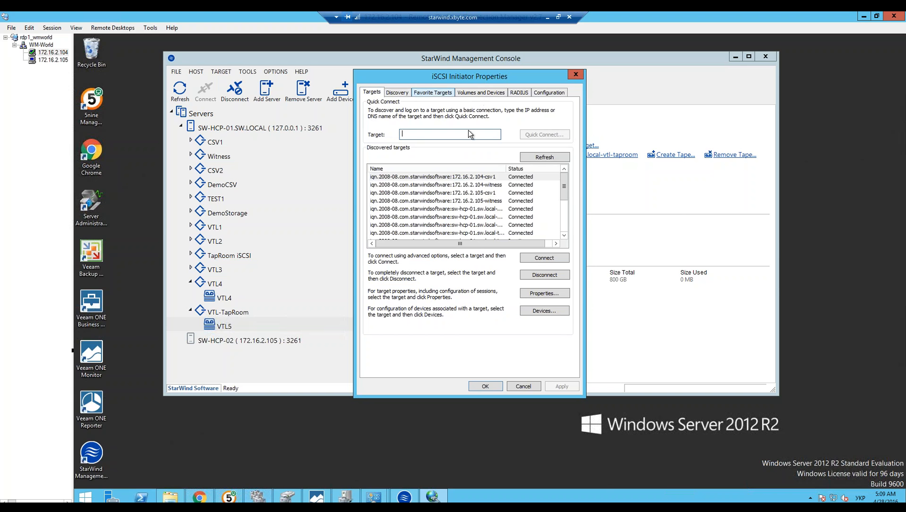
pyautogui.click(405, 94)
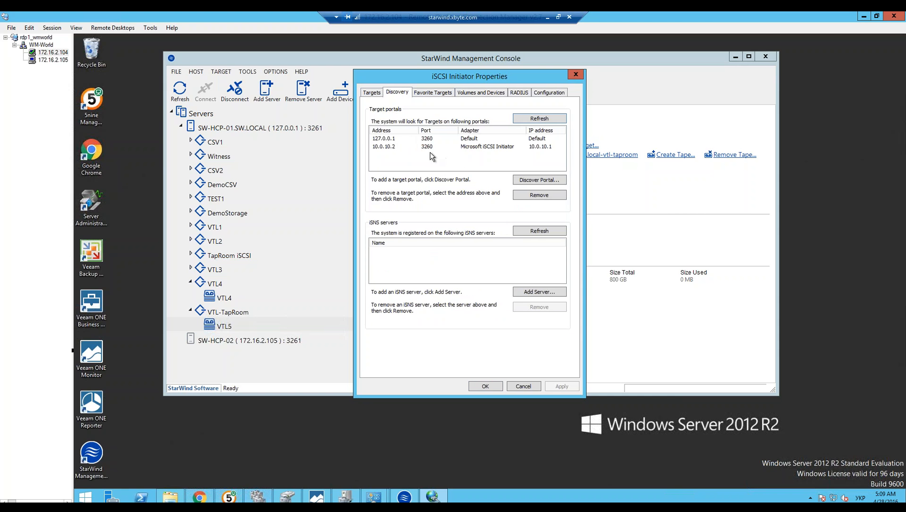
# Step: Refresh the discovered targets, select the sw-hcp-01.sw.local-vtl-taproom target, and widen the name column to show its full name
pyautogui.click(375, 94)
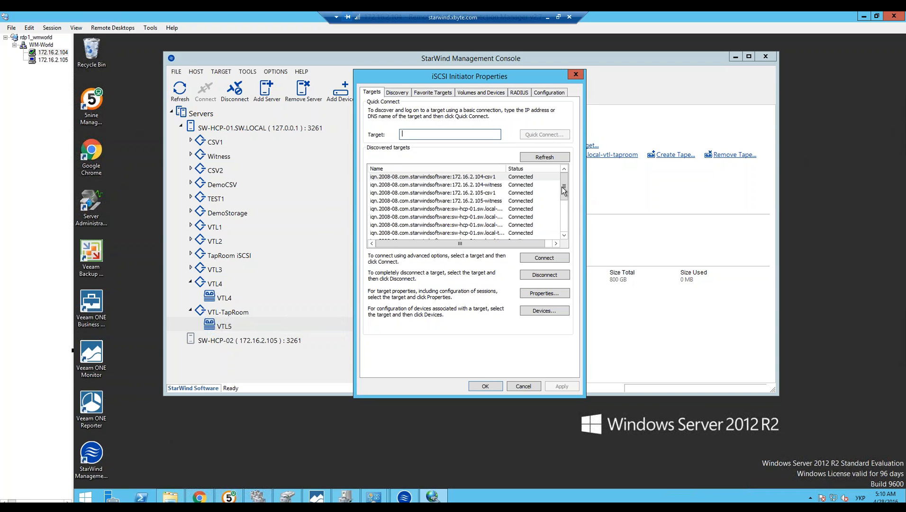
pyautogui.moveTo(564, 191); pyautogui.dragTo(490, 78)
pyautogui.moveTo(574, 187); pyautogui.dragTo(574, 196)
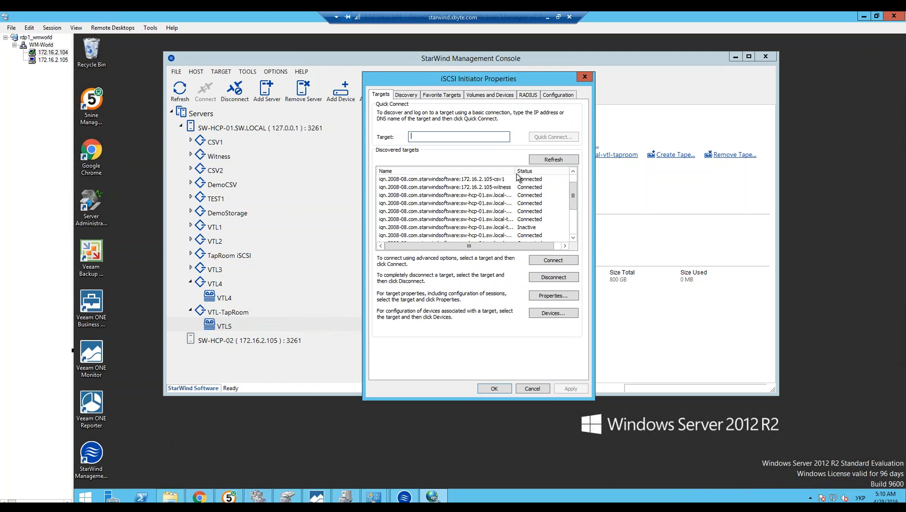
pyautogui.moveTo(515, 171); pyautogui.dragTo(526, 171)
pyautogui.moveTo(574, 195)
pyautogui.mouseDown()
pyautogui.moveTo(574, 225)
pyautogui.moveTo(574, 185)
pyautogui.mouseUp()
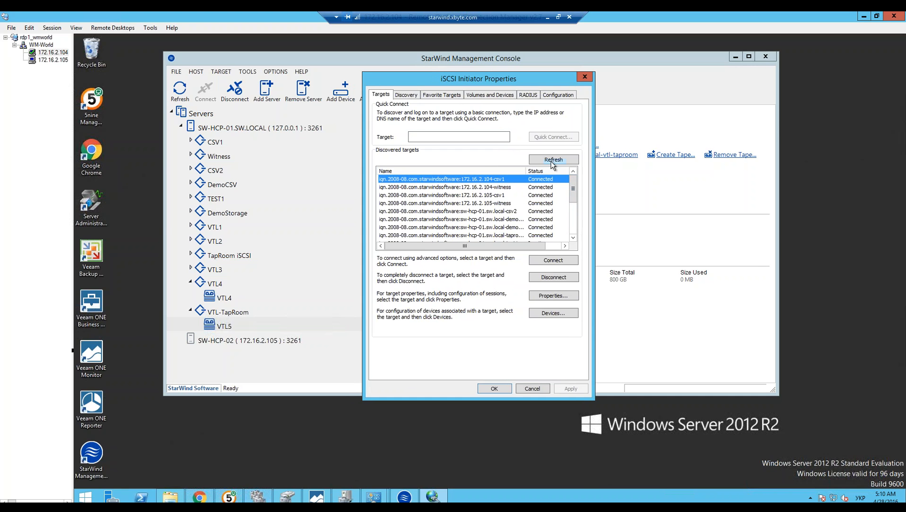
pyautogui.click(551, 160)
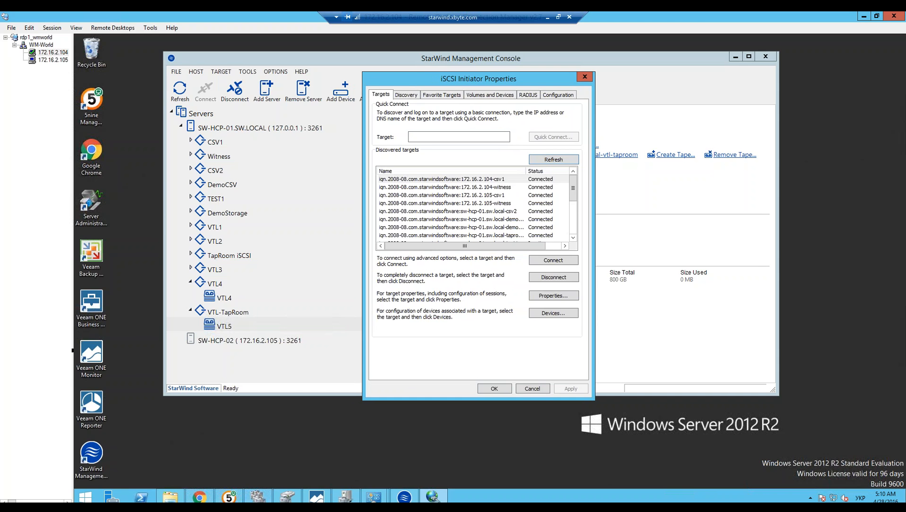
pyautogui.moveTo(570, 204); pyautogui.dragTo(569, 225)
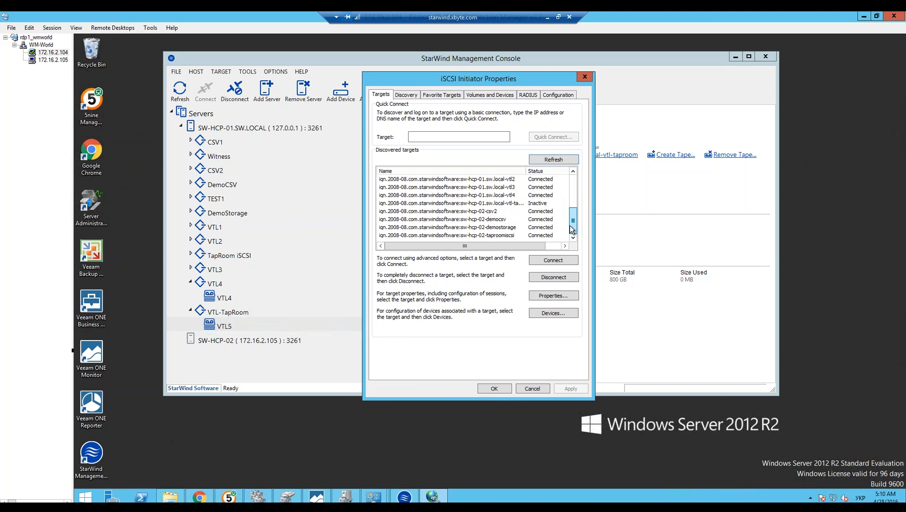
pyautogui.click(497, 204)
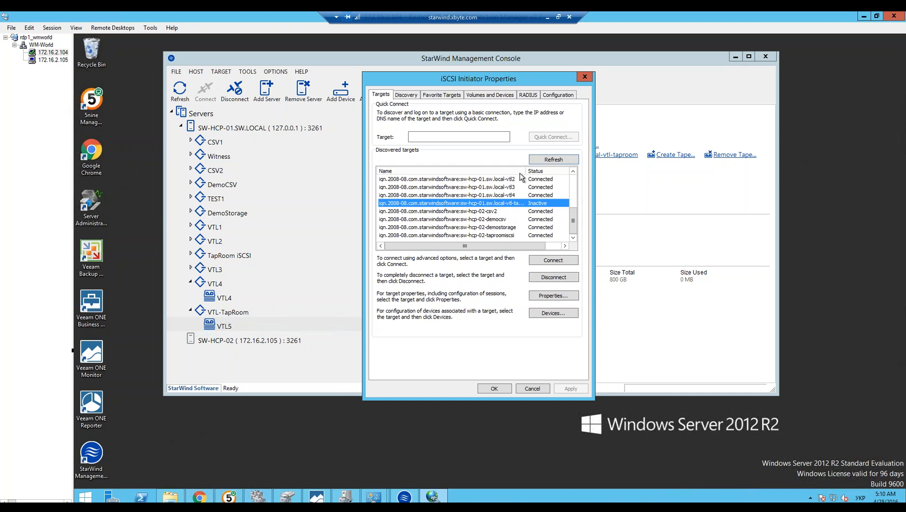
pyautogui.moveTo(527, 172); pyautogui.dragTo(550, 172)
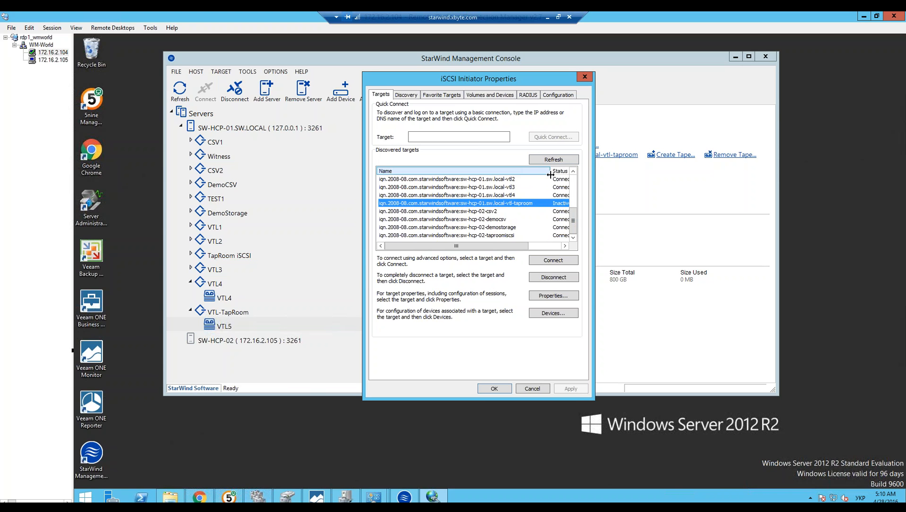
# Step: Connect the vtl-taproom target with multi-path enabled, using Microsoft iSCSI Initiator as the local adapter and 127.0.0.1 / 3260 as the target portal IP
pyautogui.click(537, 264)
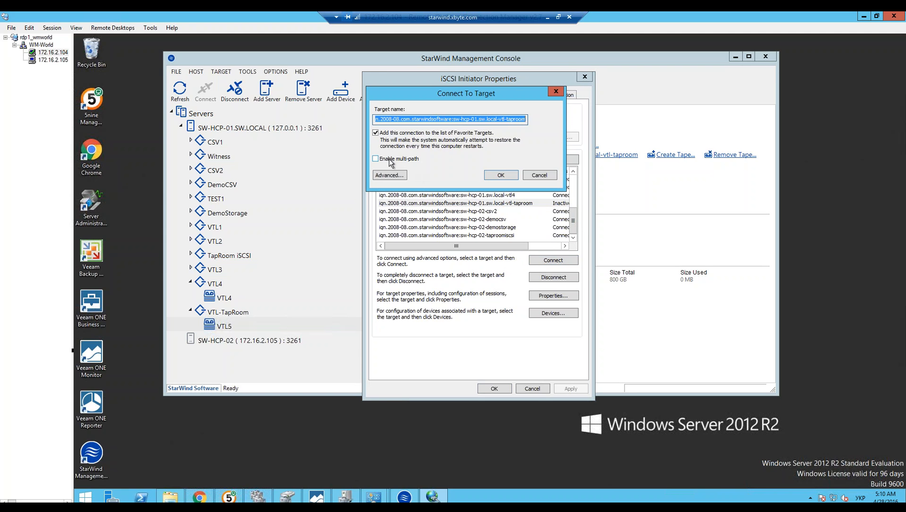
pyautogui.click(388, 162)
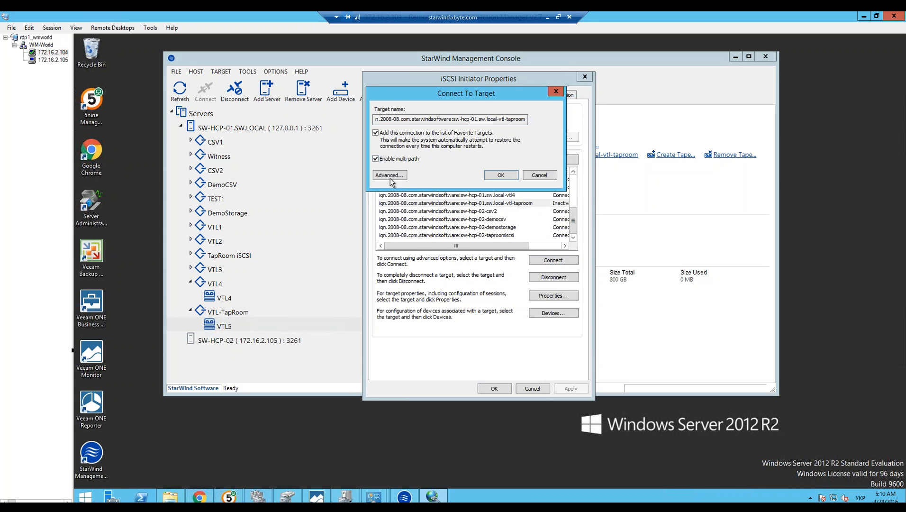
pyautogui.click(388, 177)
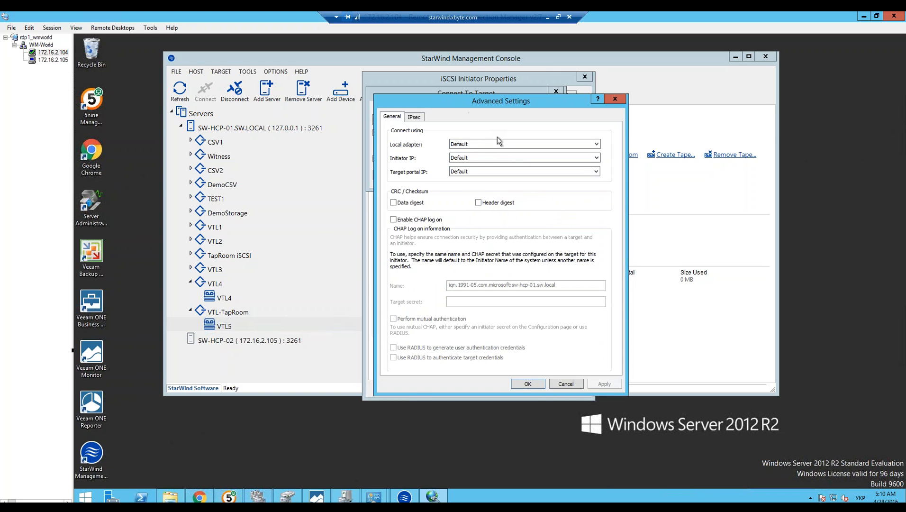
pyautogui.click(478, 143)
pyautogui.click(489, 159)
pyautogui.click(467, 174)
pyautogui.click(474, 179)
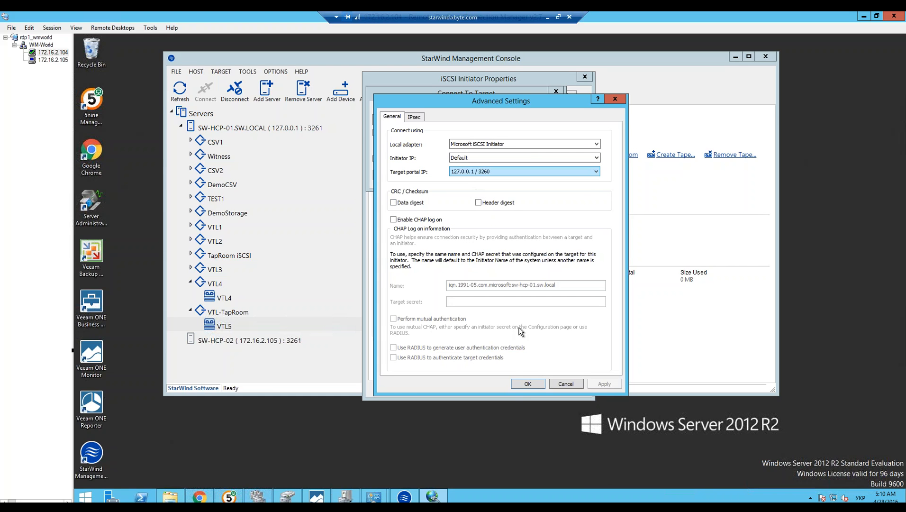
pyautogui.click(521, 385)
pyautogui.click(495, 177)
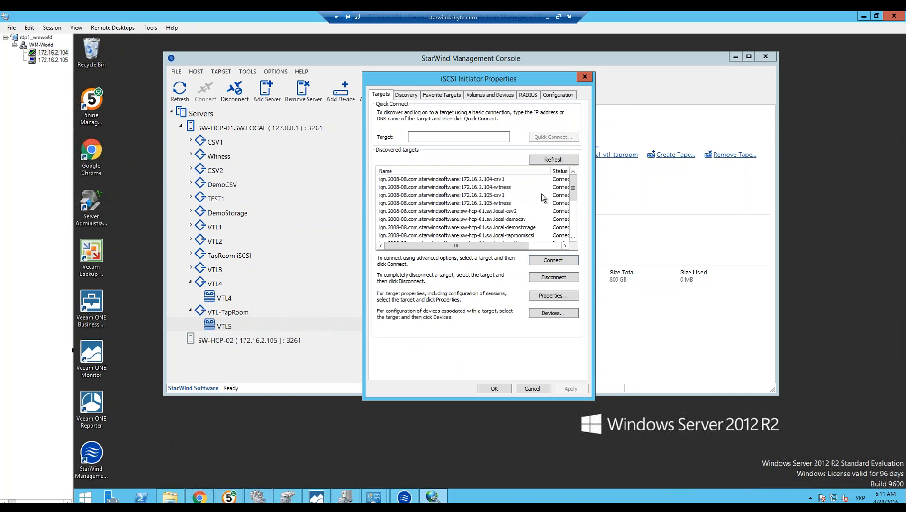
# Step: Check the vtl-taproom entry's connection details among the favorite targets, and close the iSCSI Initiator properties
pyautogui.moveTo(573, 189)
pyautogui.mouseDown()
pyautogui.moveTo(572, 219)
pyautogui.moveTo(572, 200)
pyautogui.mouseUp()
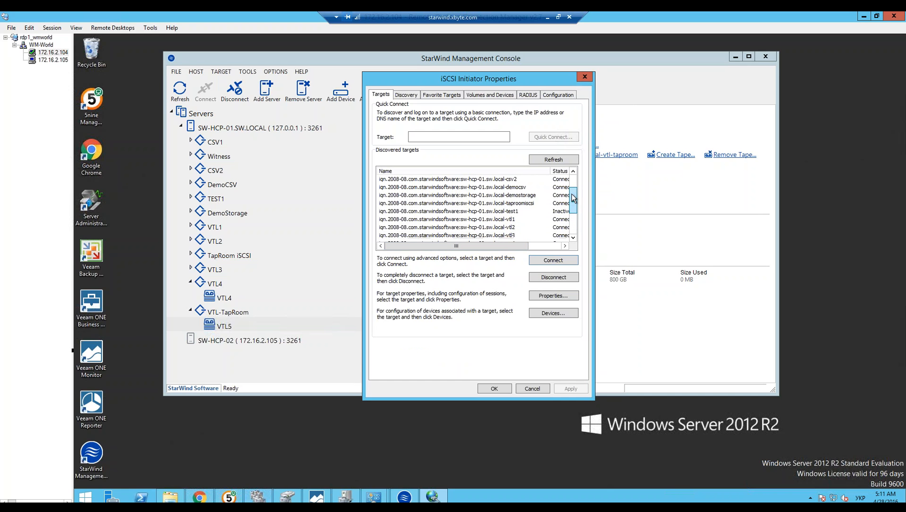
pyautogui.click(442, 94)
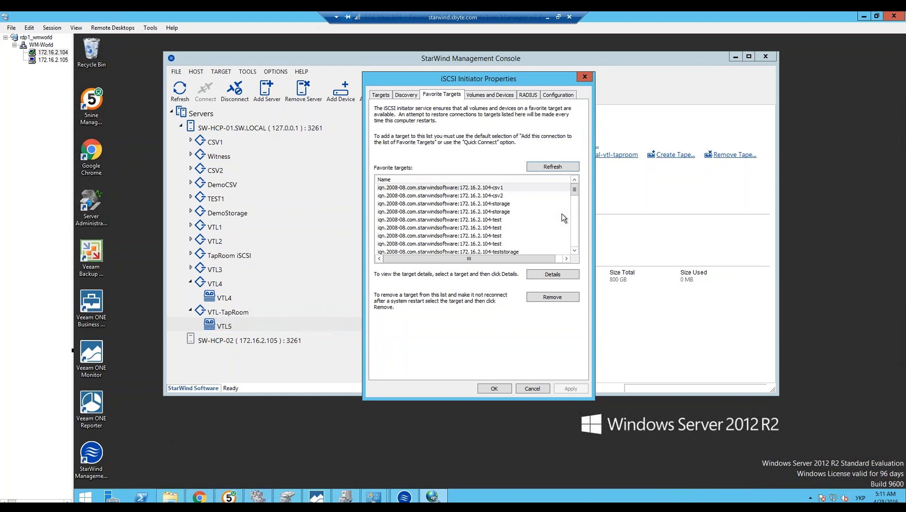
pyautogui.click(574, 250)
pyautogui.click(575, 250)
pyautogui.click(575, 250)
pyautogui.click(575, 251)
pyautogui.click(575, 251)
pyautogui.click(575, 251)
pyautogui.click(575, 251)
pyautogui.click(575, 251)
pyautogui.click(575, 251)
pyautogui.click(575, 254)
pyautogui.click(575, 253)
pyautogui.click(575, 253)
pyautogui.click(575, 253)
pyautogui.click(575, 253)
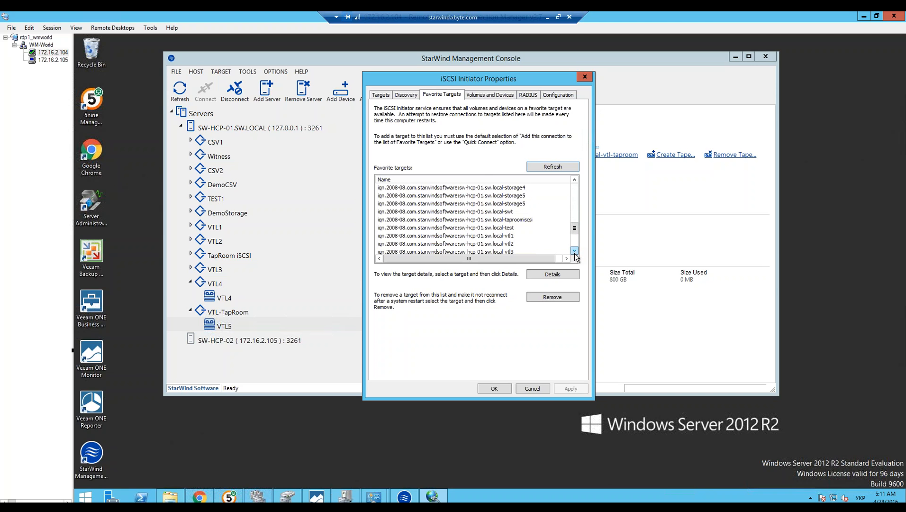
pyautogui.click(575, 251)
pyautogui.click(575, 250)
pyautogui.click(575, 251)
pyautogui.click(575, 250)
pyautogui.click(575, 251)
pyautogui.click(575, 251)
pyautogui.click(575, 251)
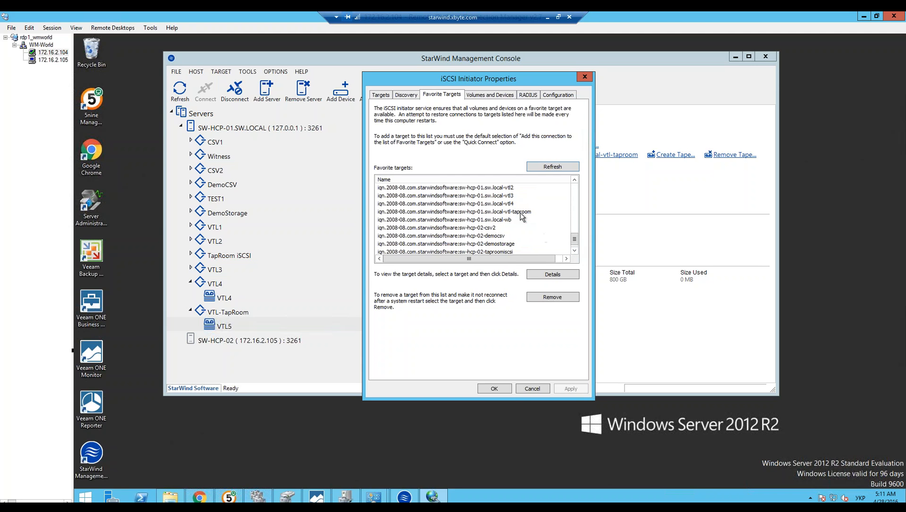
pyautogui.click(519, 212)
pyautogui.click(543, 274)
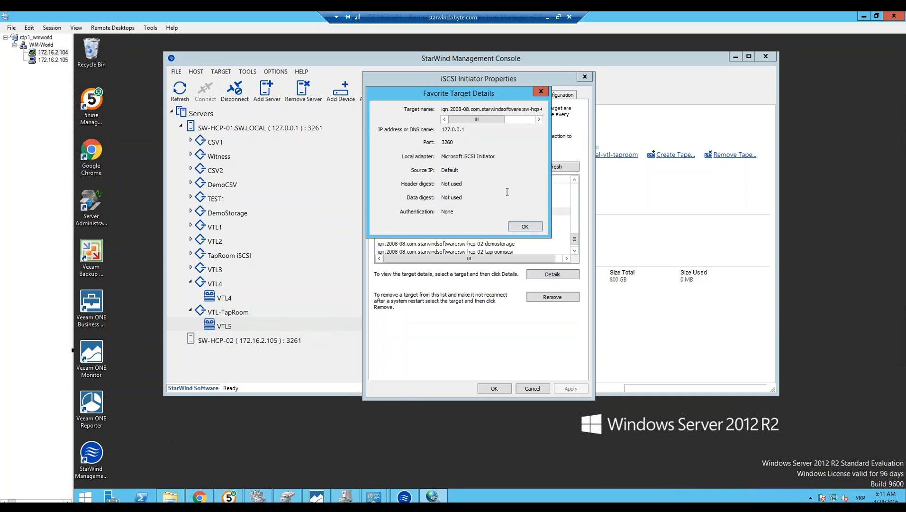
pyautogui.click(526, 226)
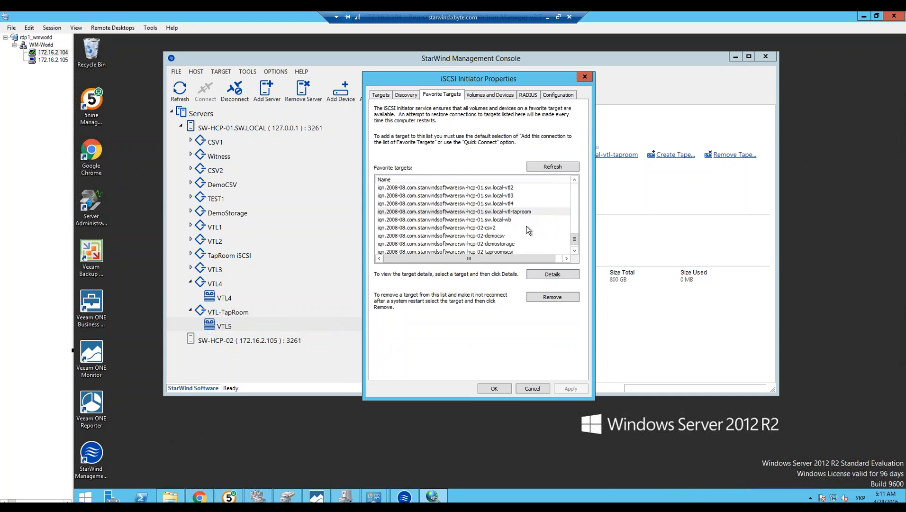
pyautogui.click(493, 389)
# Step: Open Device Manager and inspect the devices listed under tape drives, selecting the first one
pyautogui.rightClick(85, 497)
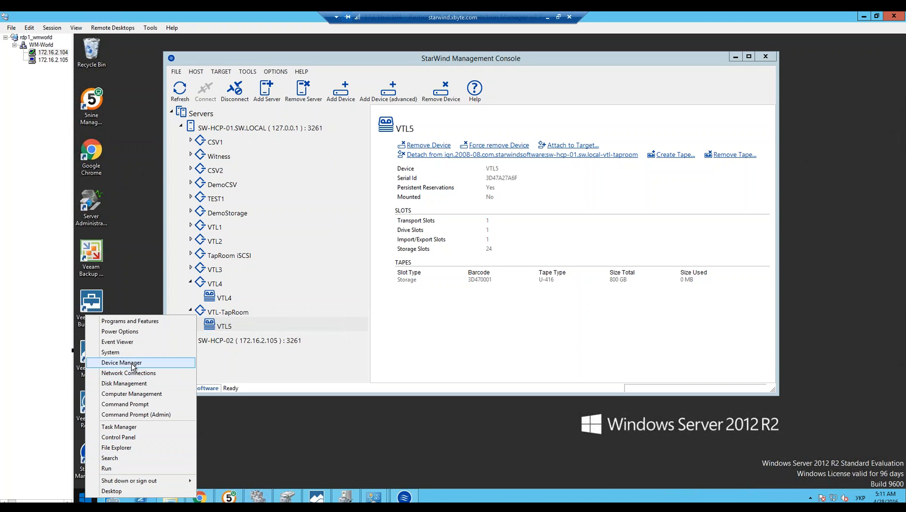
pyautogui.click(134, 364)
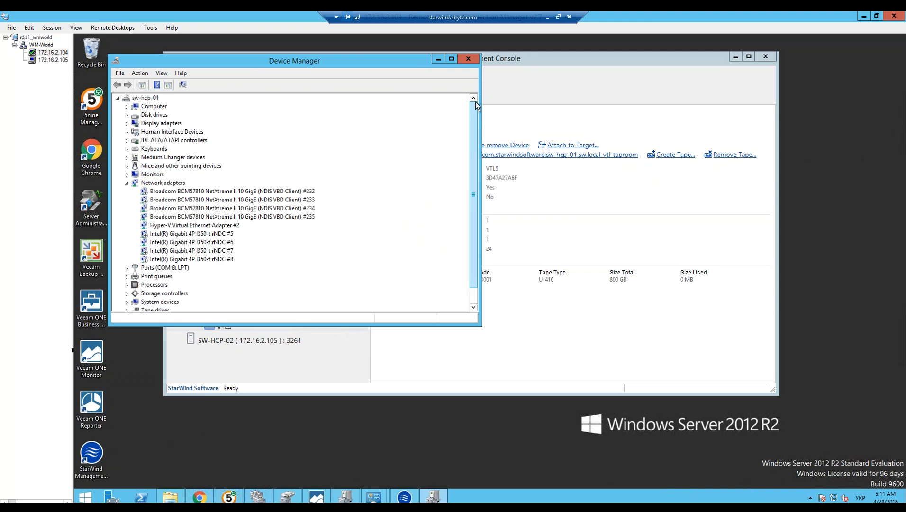
pyautogui.moveTo(475, 103); pyautogui.dragTo(465, 238)
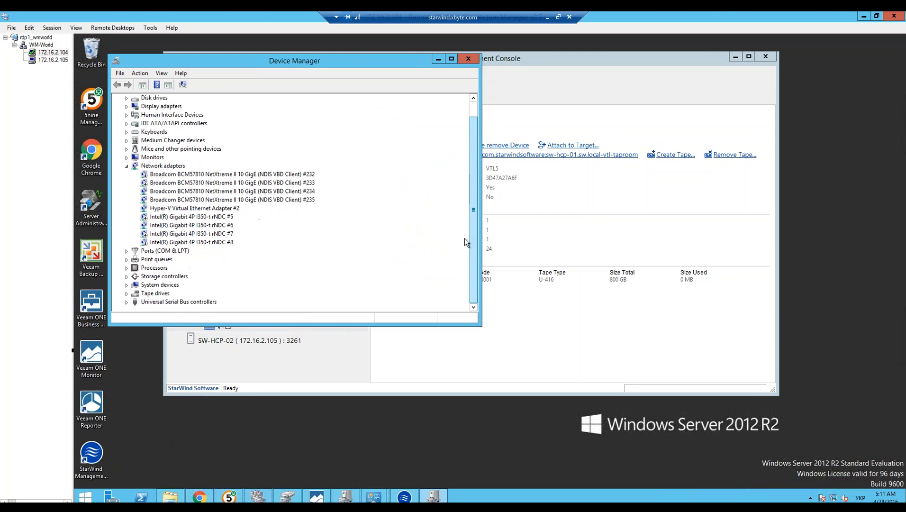
pyautogui.click(127, 294)
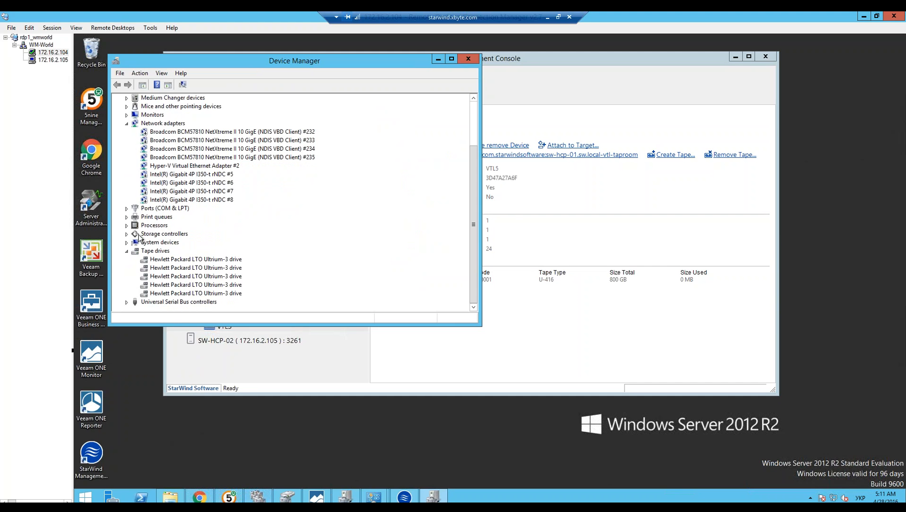
pyautogui.click(185, 260)
pyautogui.moveTo(336, 61); pyautogui.dragTo(514, 65)
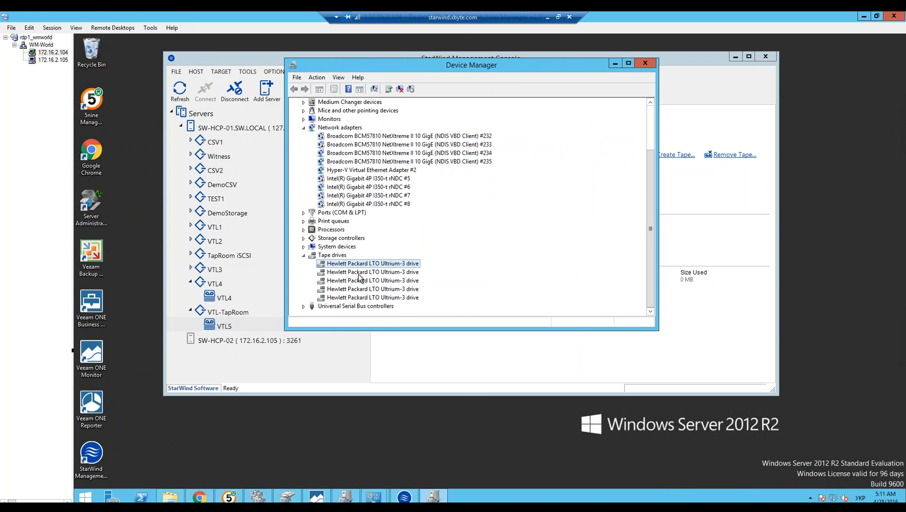
# Step: Examine the individual Hewlett Packard LTO Ultrium-3 drive entries under tape drives in Device Manager
pyautogui.click(357, 297)
pyautogui.click(353, 281)
pyautogui.click(378, 265)
pyautogui.click(382, 281)
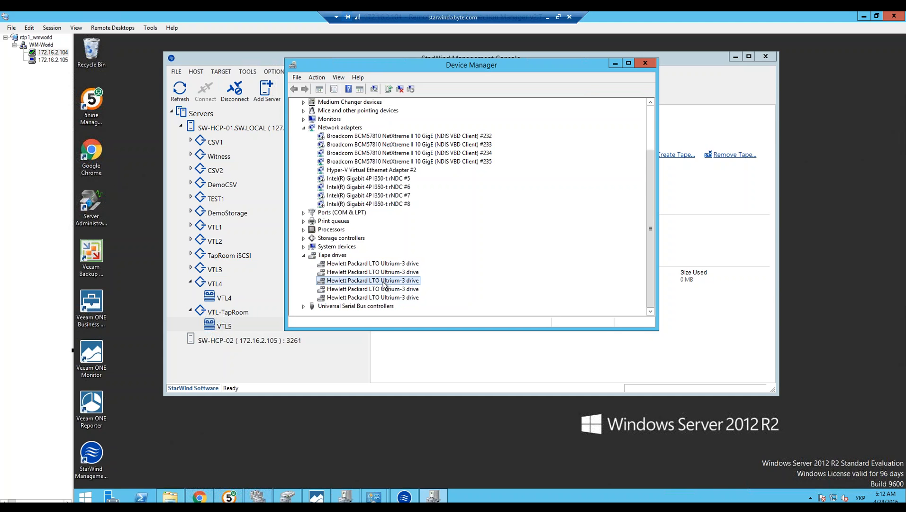
pyautogui.keyDown('ctrl'); pyautogui.click(373, 273); pyautogui.keyUp('ctrl')
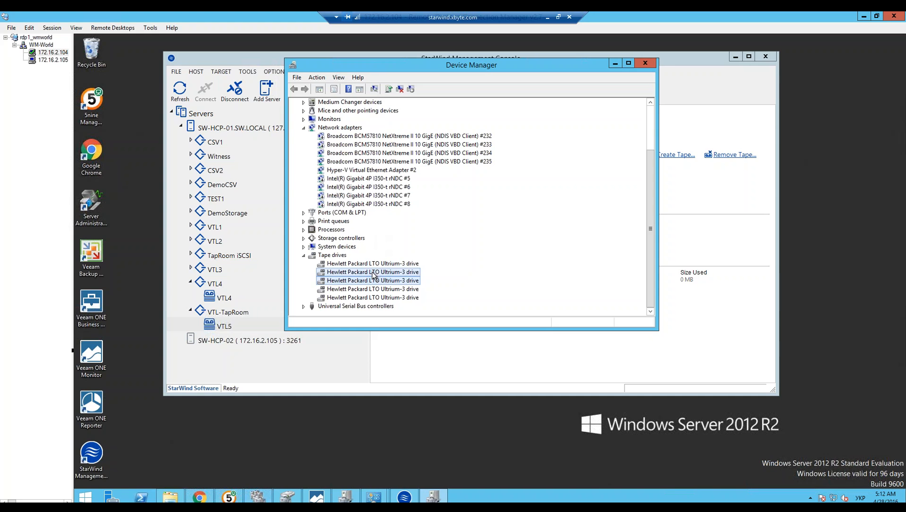
pyautogui.click(382, 290)
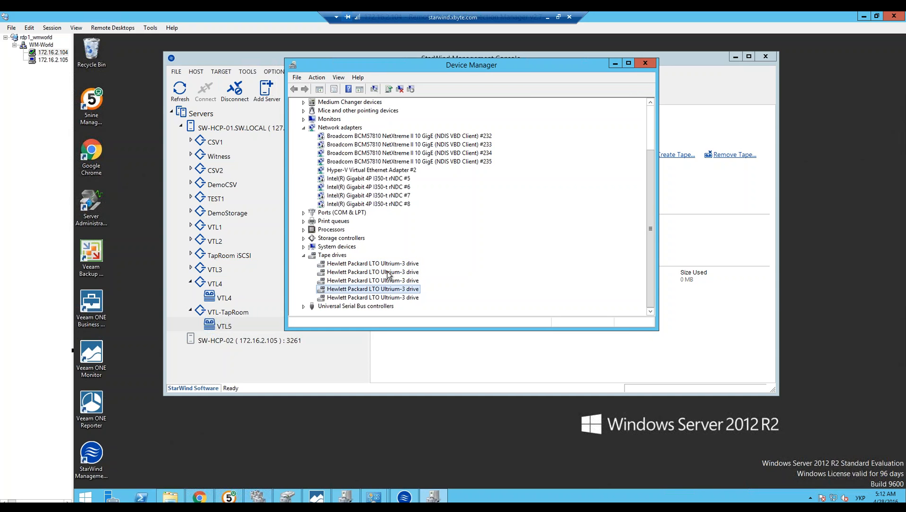
pyautogui.moveTo(533, 59); pyautogui.dragTo(496, 64)
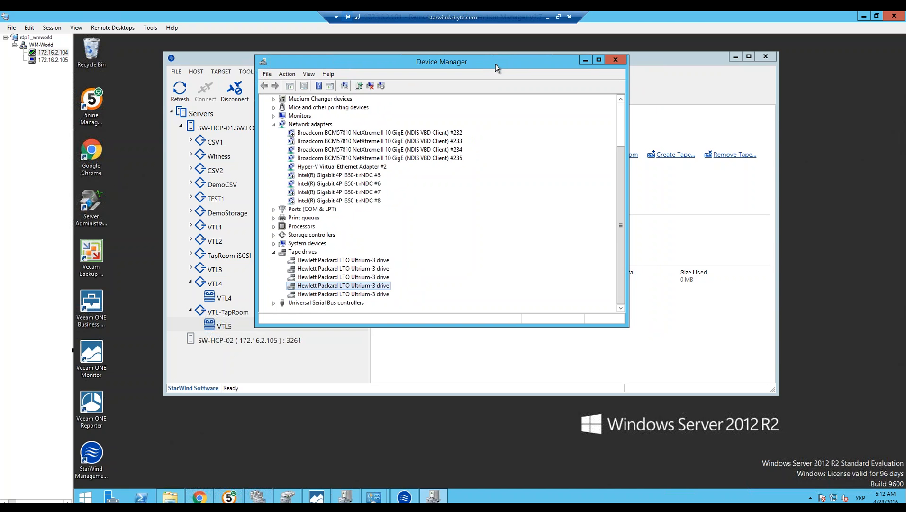
pyautogui.moveTo(441, 66); pyautogui.dragTo(444, 59)
pyautogui.click(345, 254)
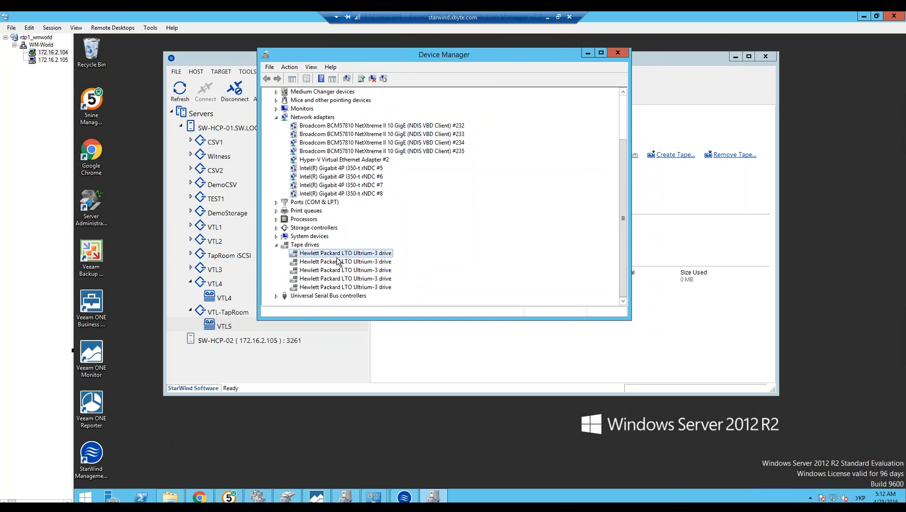
pyautogui.click(339, 262)
pyautogui.click(342, 271)
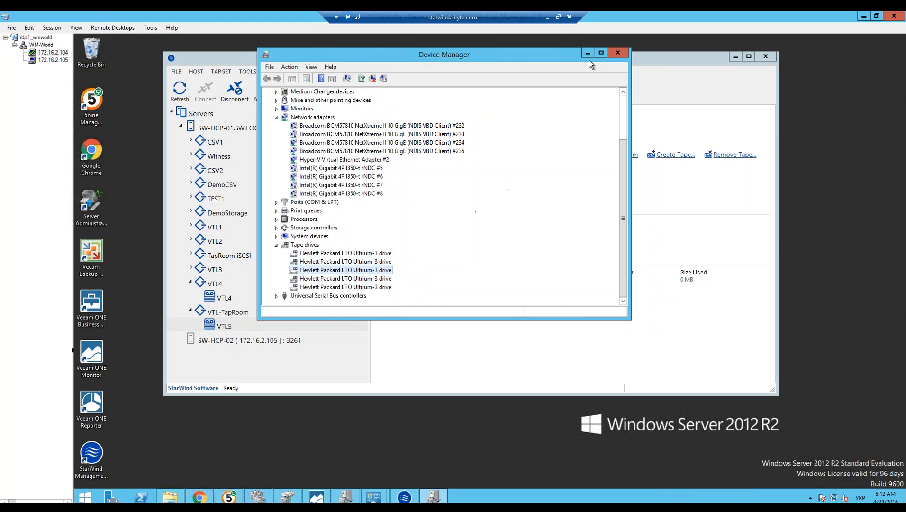
pyautogui.moveTo(493, 54); pyautogui.dragTo(551, 56)
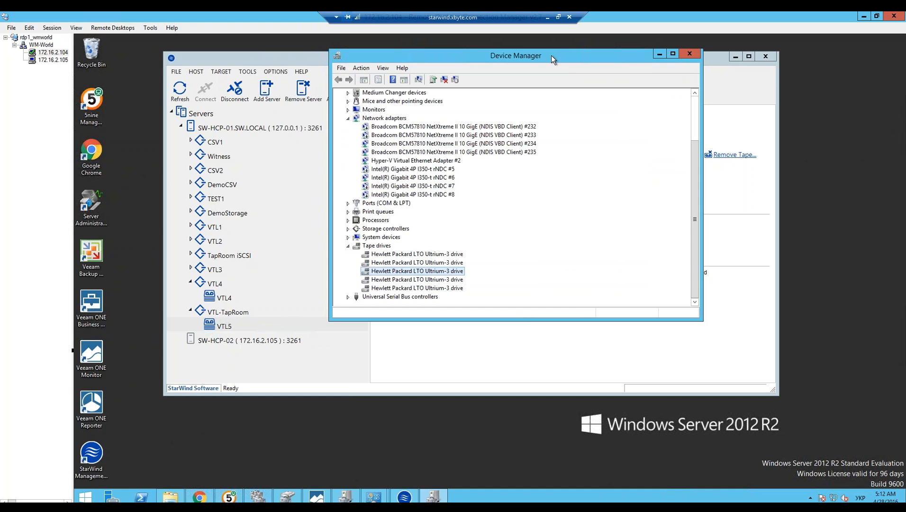
pyautogui.moveTo(552, 56); pyautogui.dragTo(520, 62)
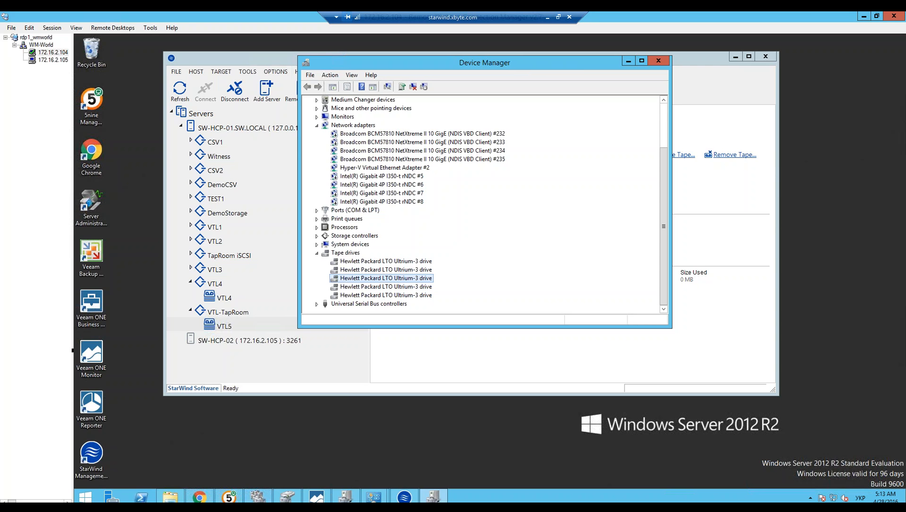
pyautogui.moveTo(552, 68); pyautogui.dragTo(513, 80)
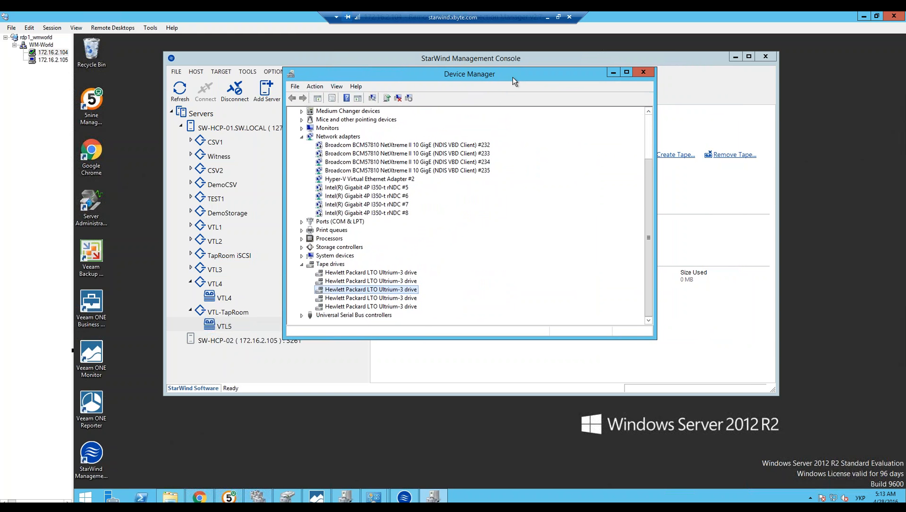